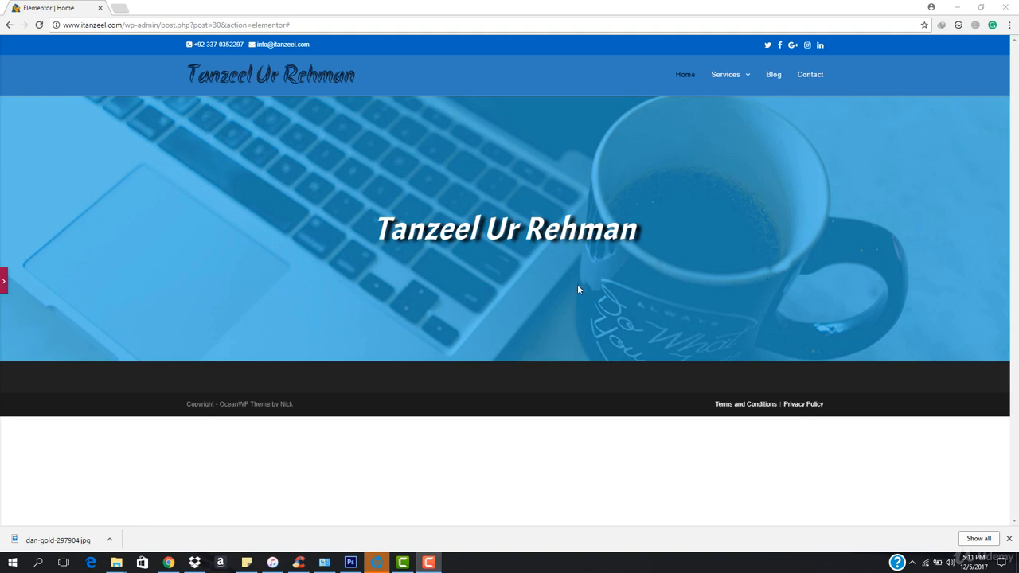
Step: Add an Image widget above the heading in the hero section and set its image size to Thumbnail - 150 x 150
click(4, 283)
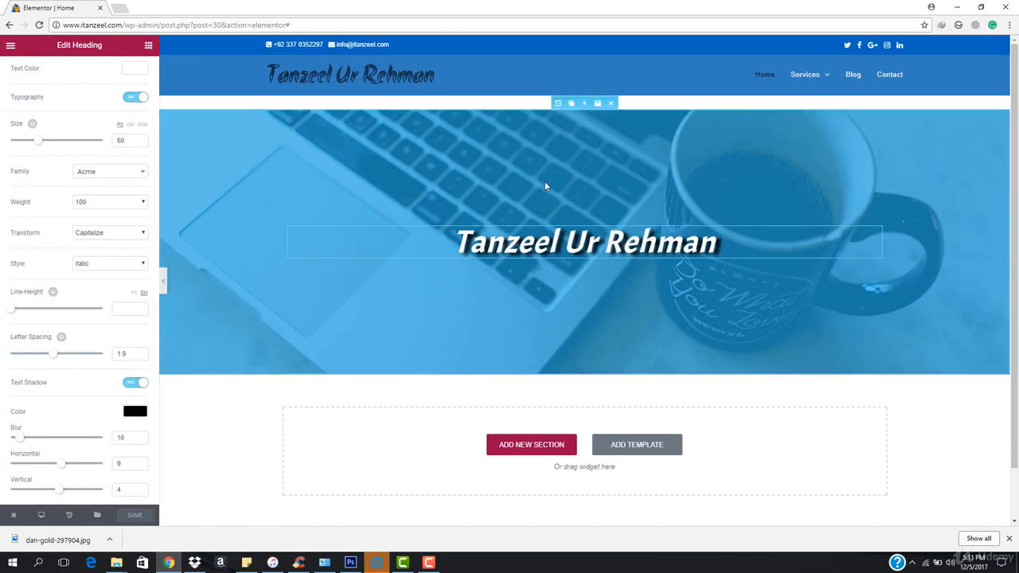
click(147, 48)
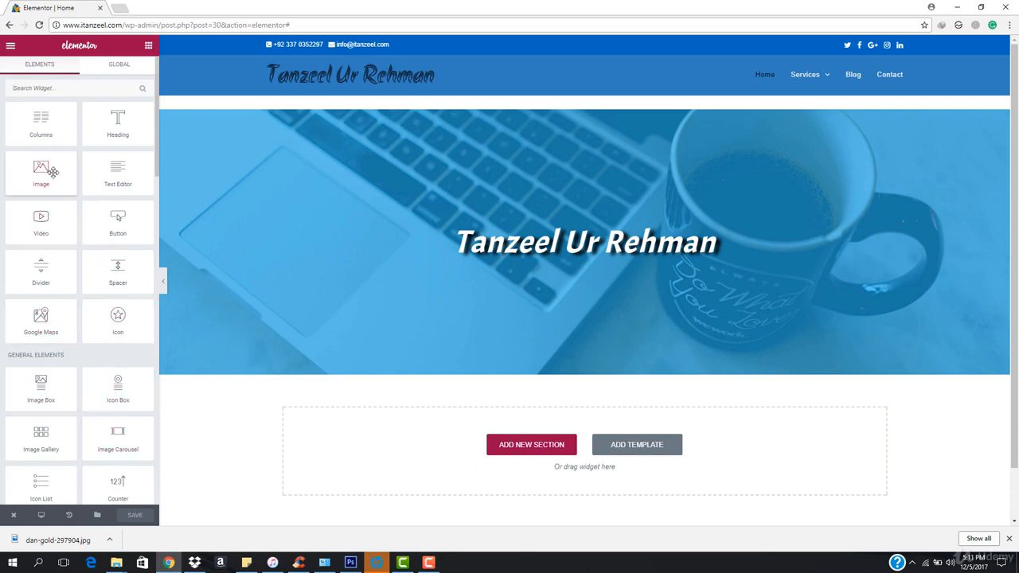
drag(35, 165, 595, 236)
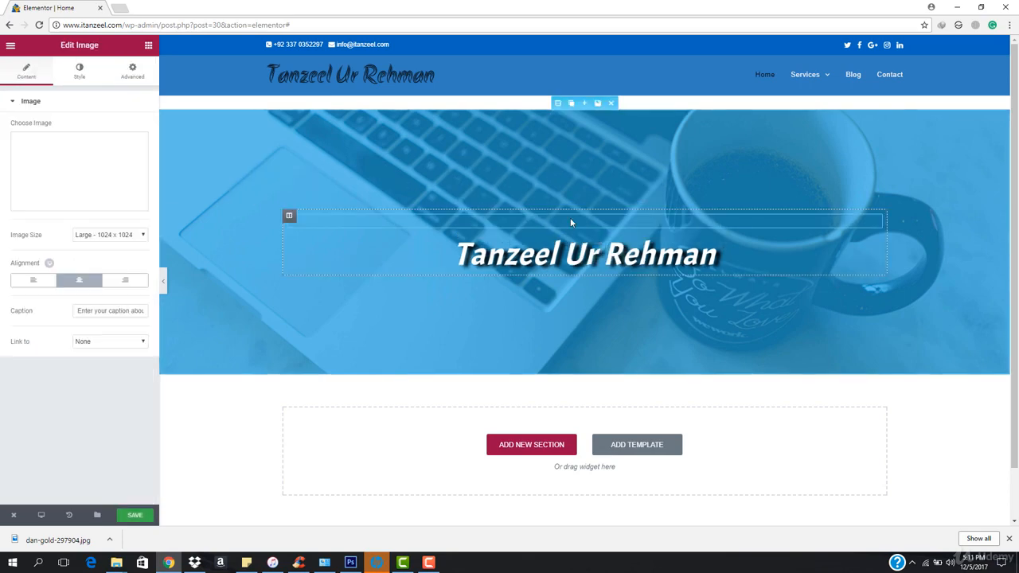
scroll(541, 334, down, 3)
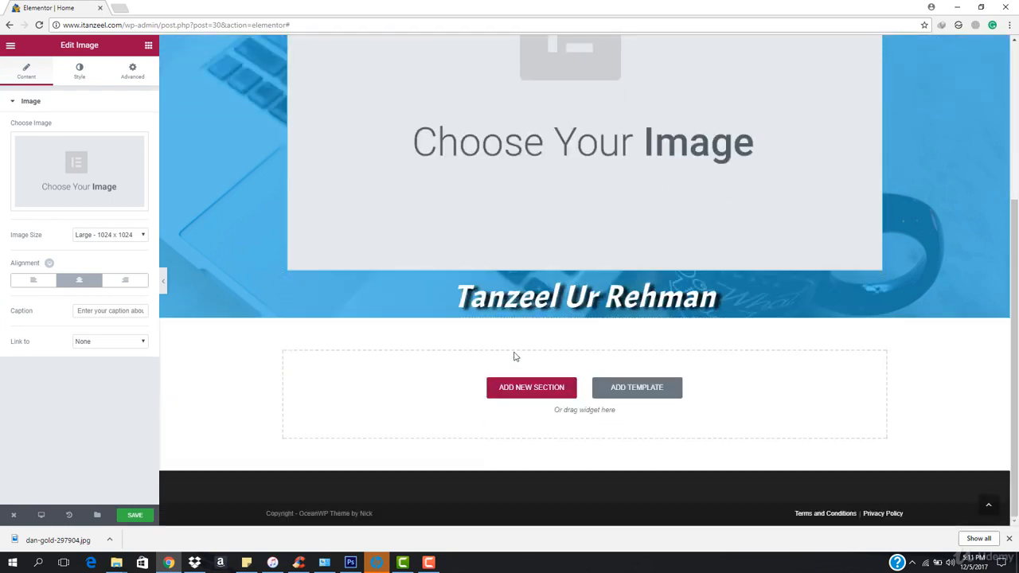
scroll(515, 355, up, 3)
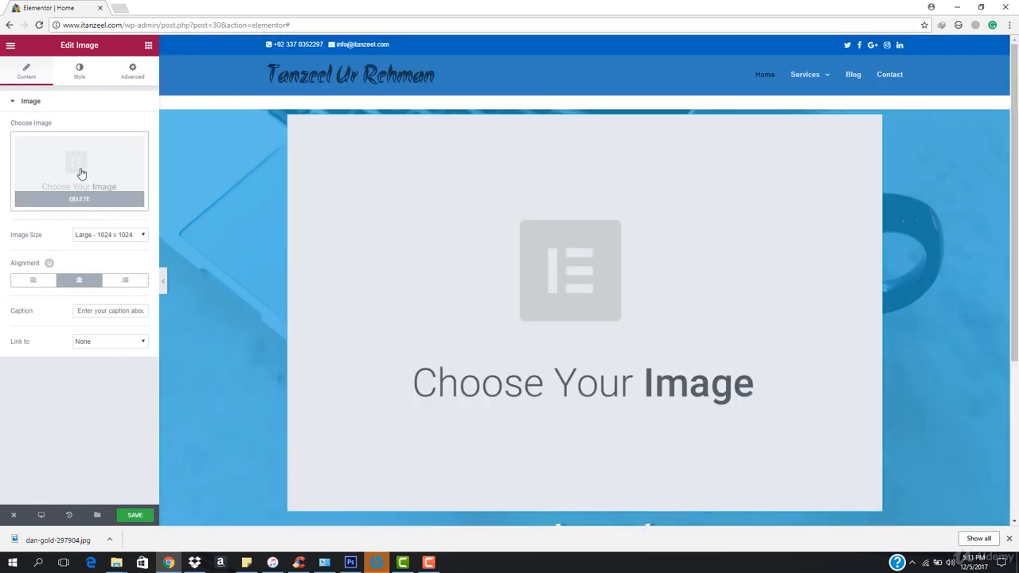
click(116, 236)
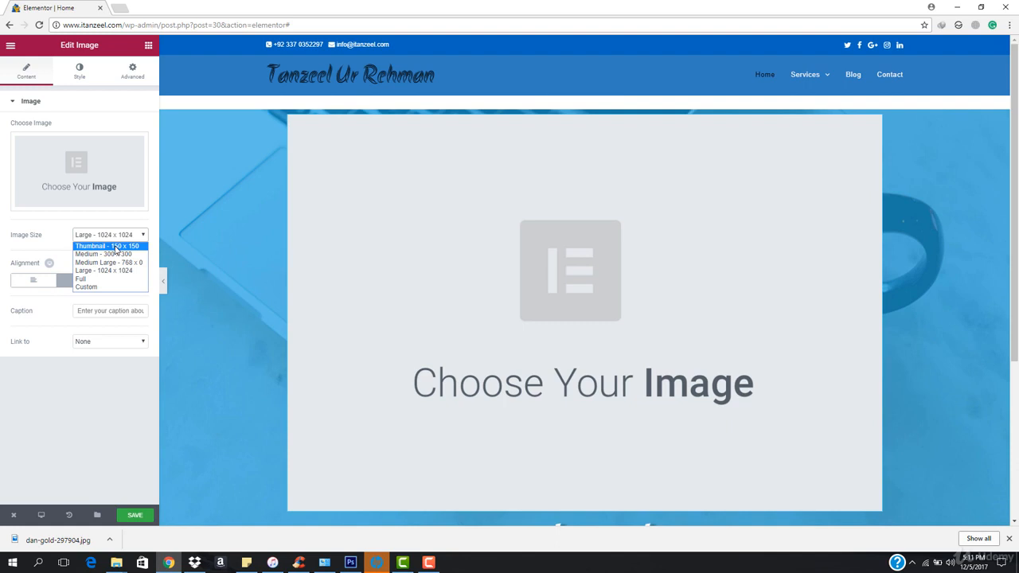
click(115, 249)
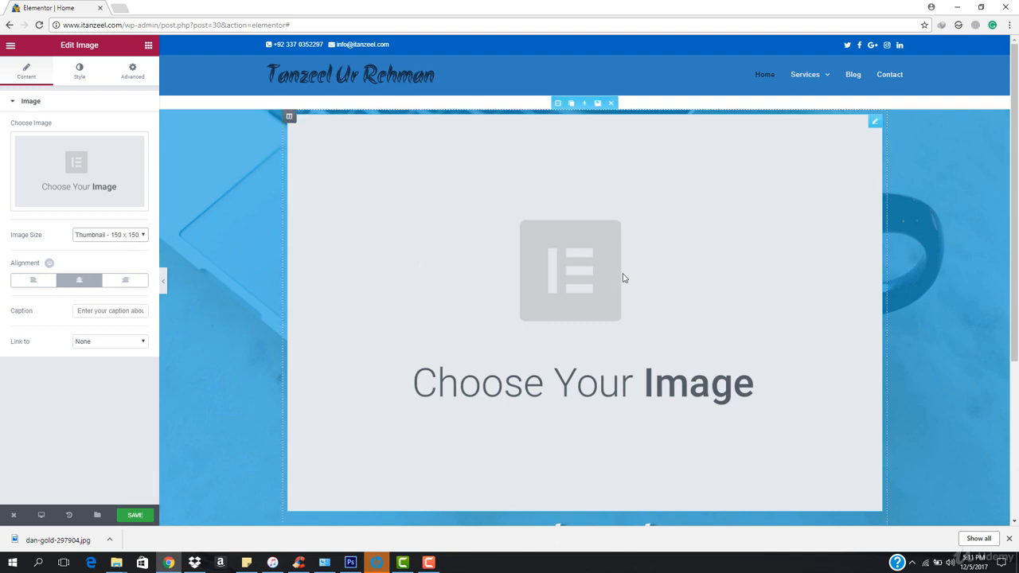
Step: Upload 5217450_8962_3.jpg from the Landing Page folder inside ATSYC CORP on the Desktop and insert it into the image widget
click(86, 177)
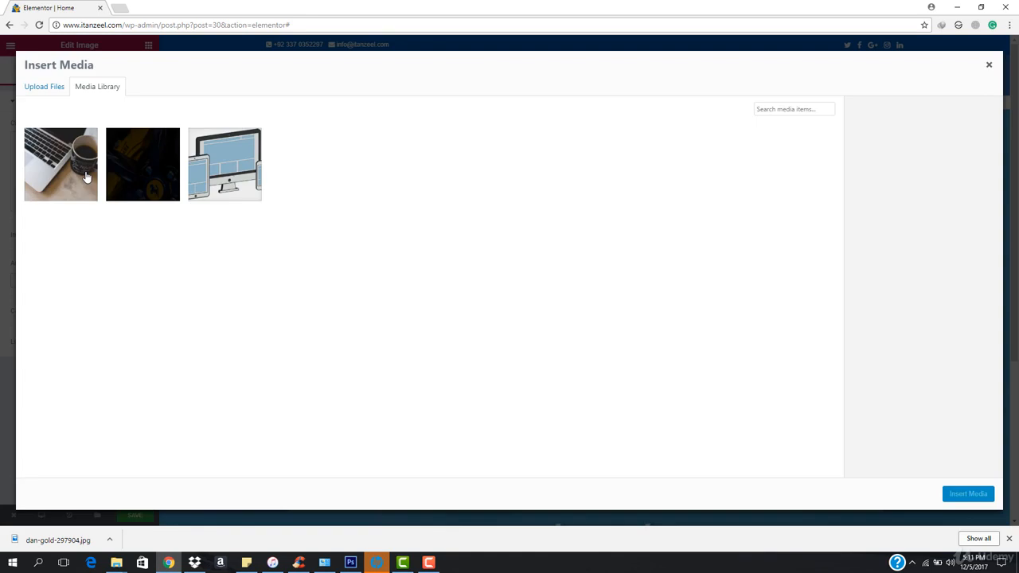
click(51, 89)
click(489, 264)
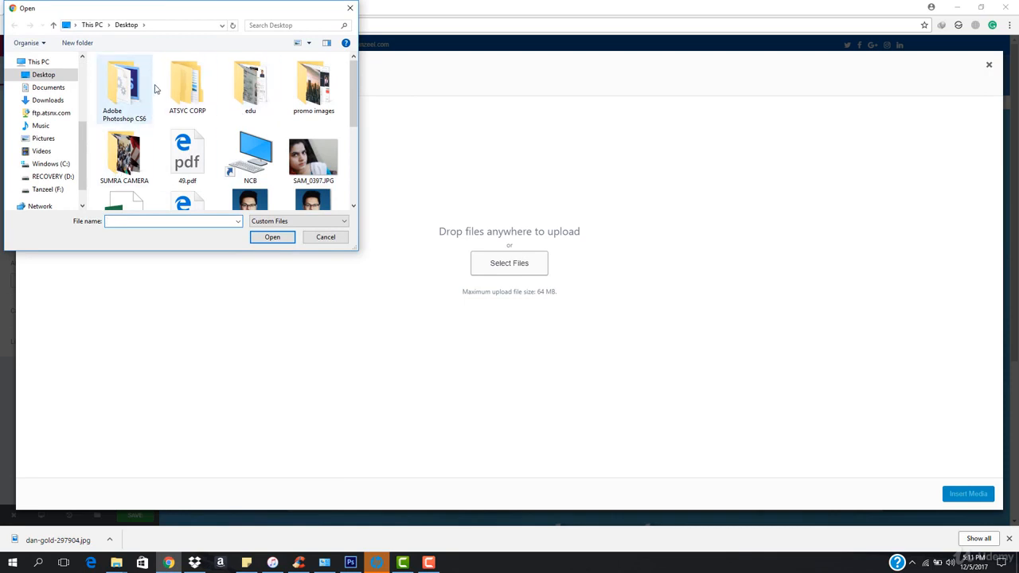
double_click(187, 86)
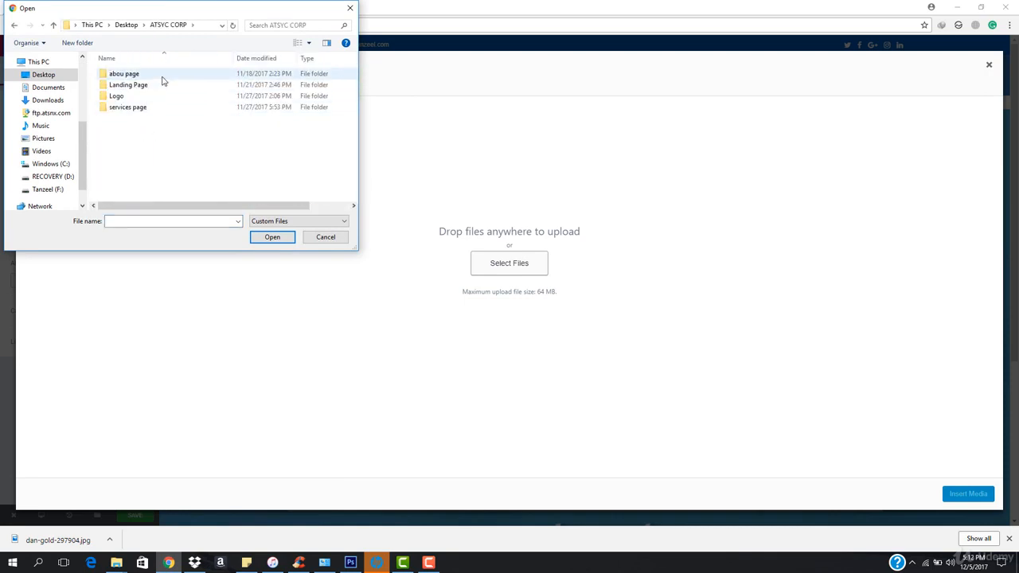
double_click(162, 75)
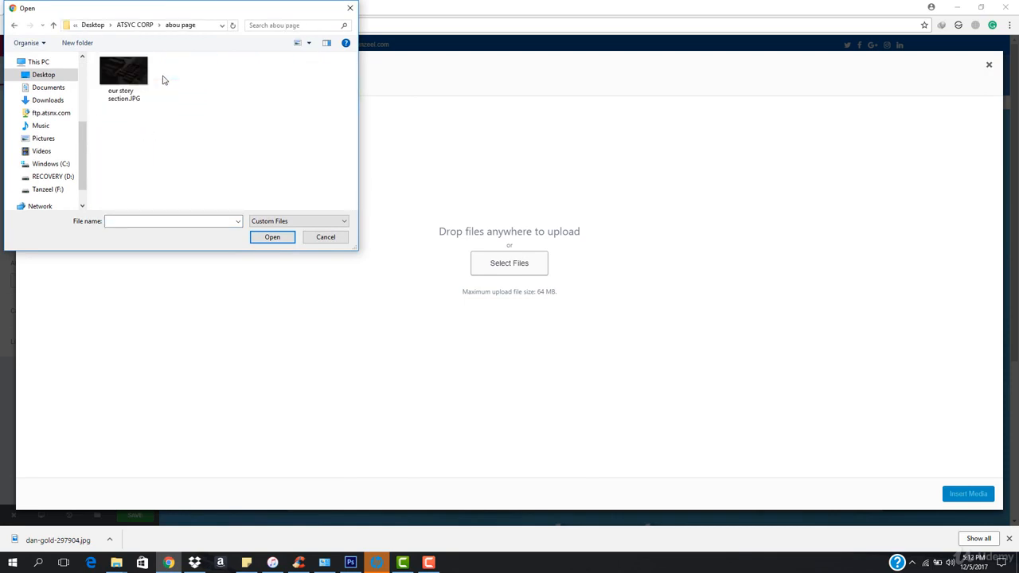
click(15, 26)
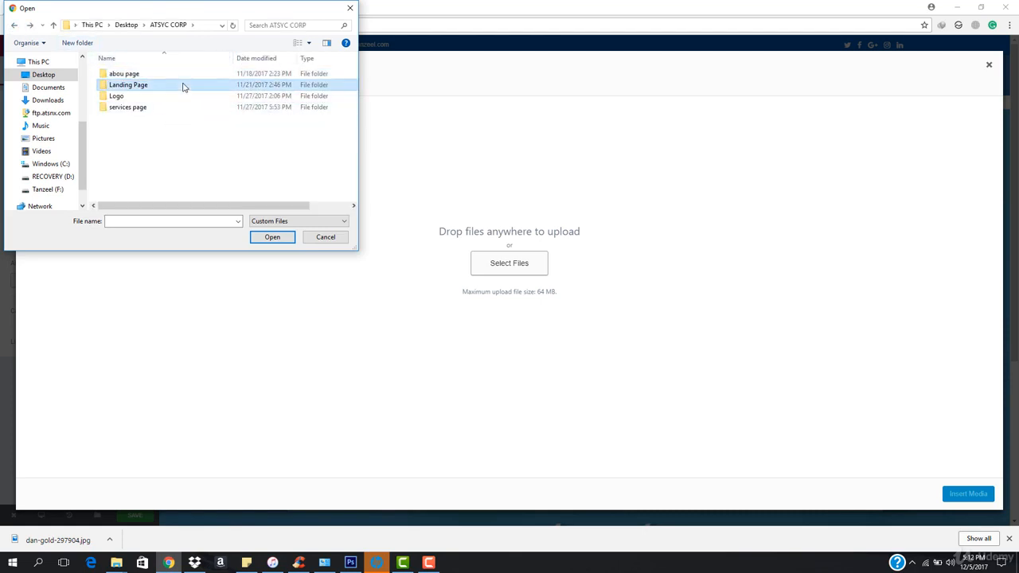
double_click(184, 84)
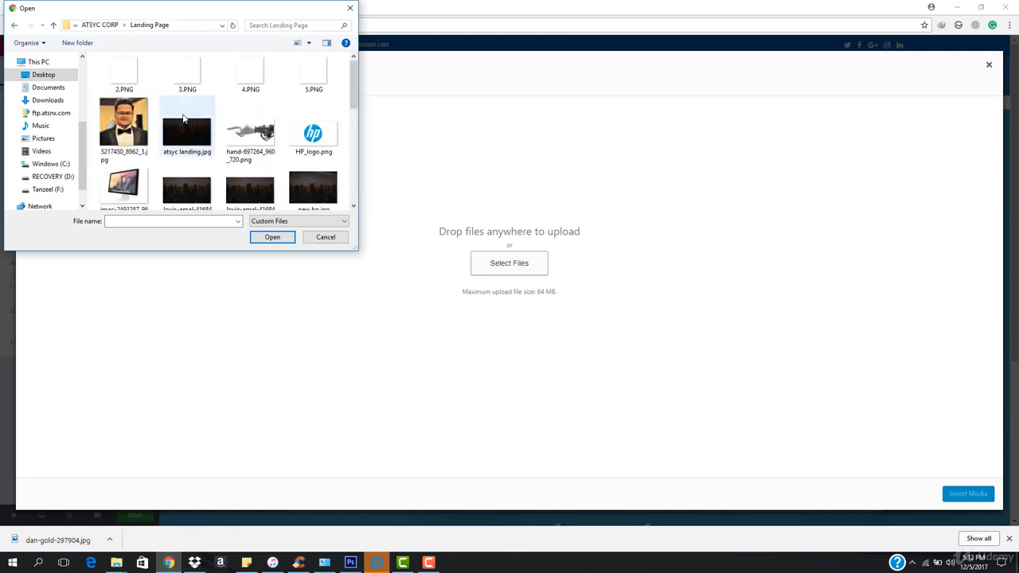
double_click(128, 125)
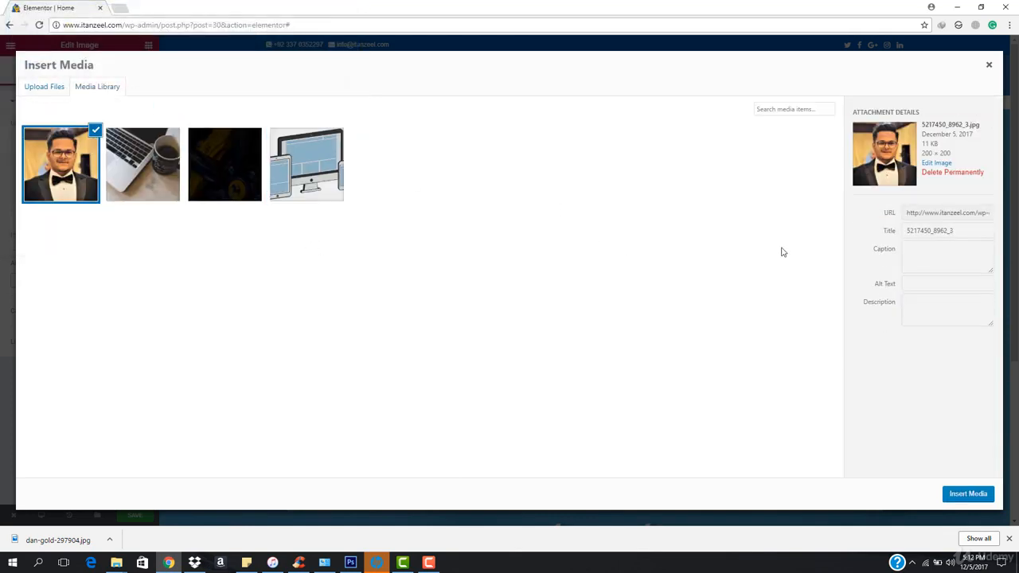
click(967, 495)
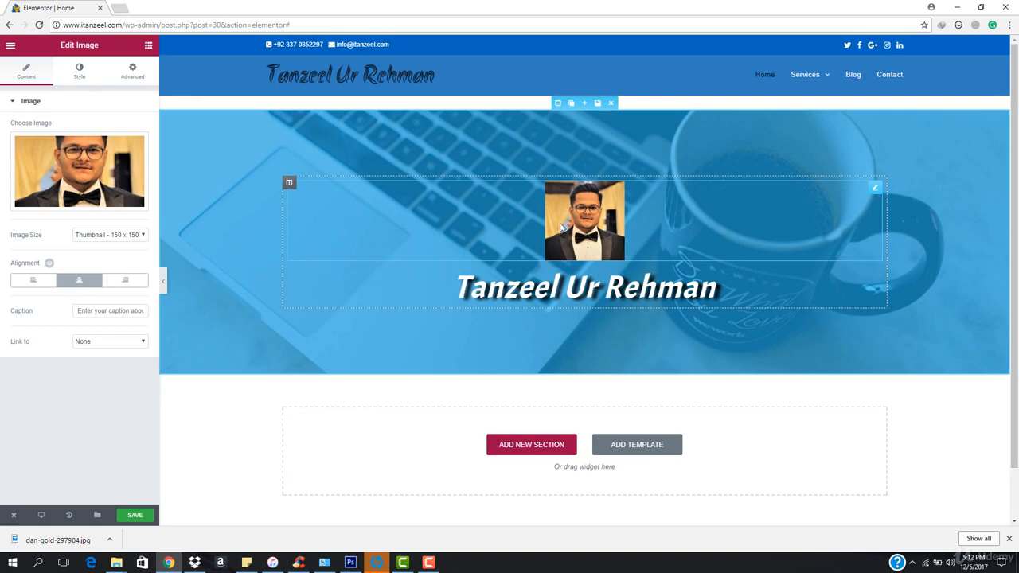
Step: Try border radius values of 200, 350 and 1000 on all four corners of the photo
click(92, 76)
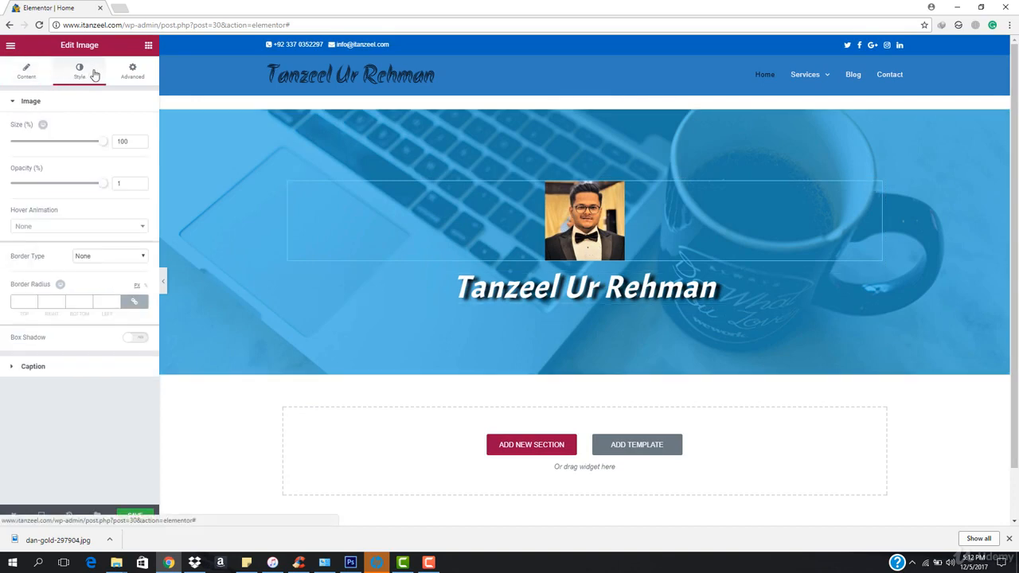
click(23, 302)
text(200)
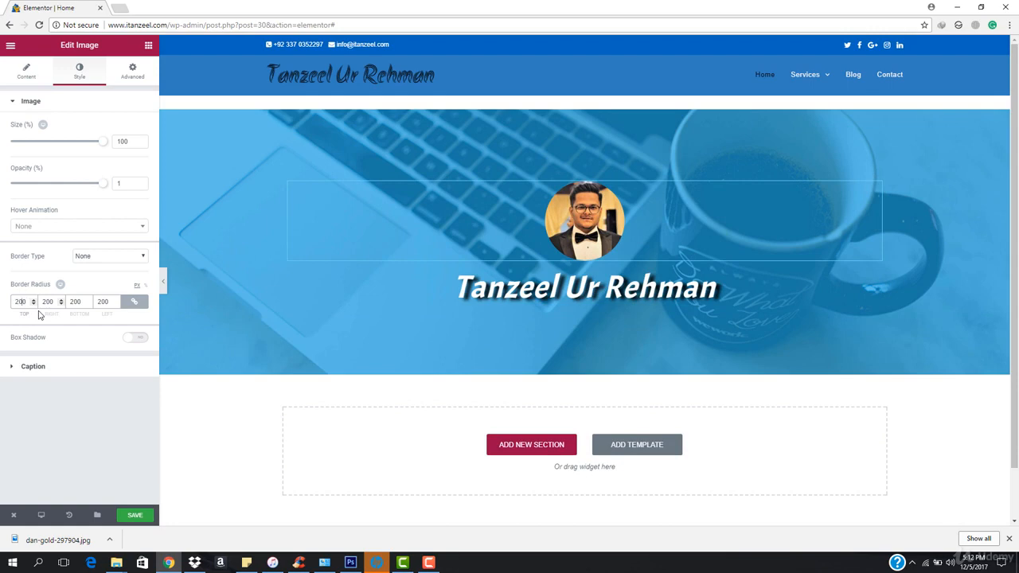
key(BackSpace)
text(5)
key(BackSpace)
key(BackSpace)
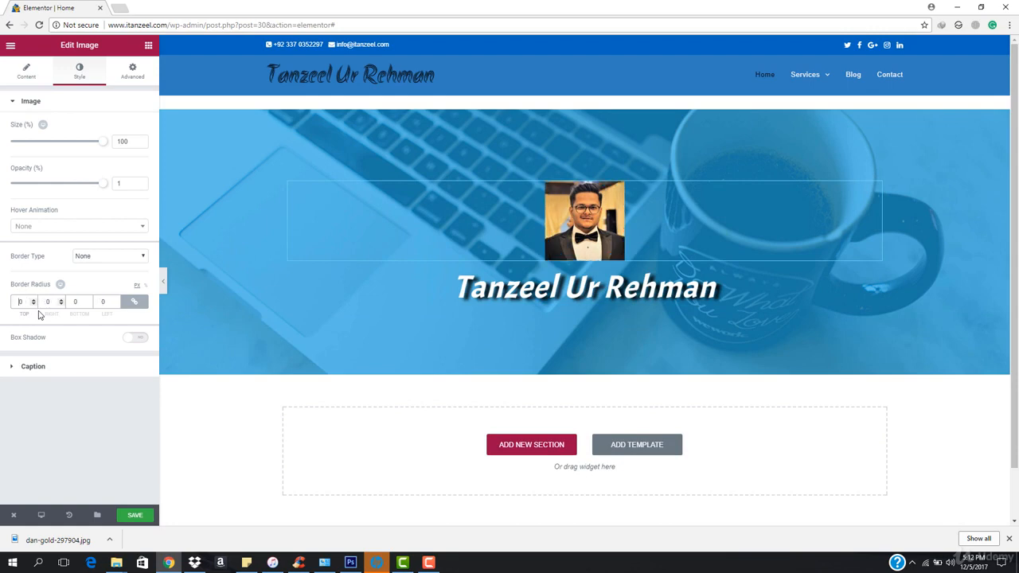
text(30)
text(0)
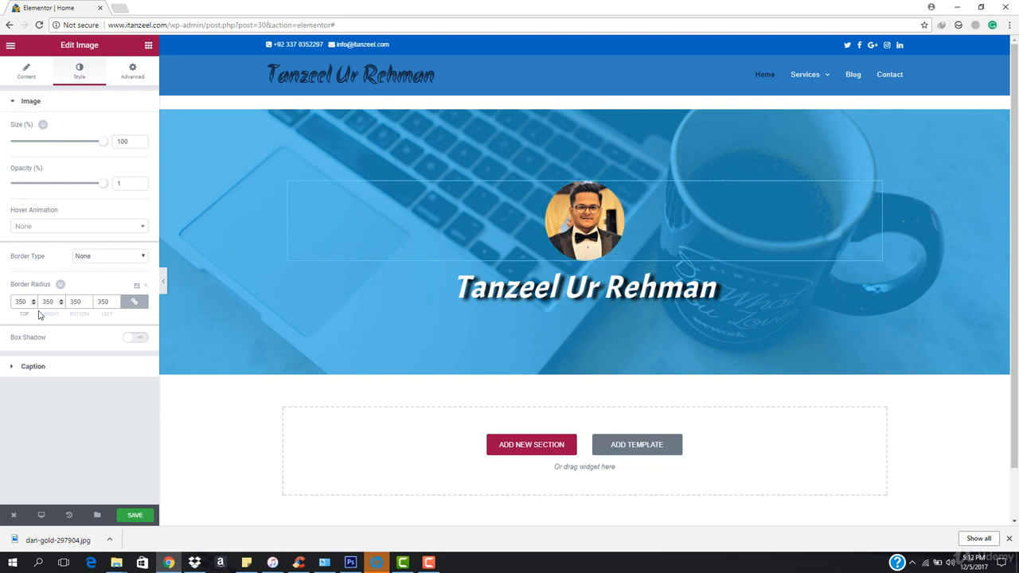
key(BackSpace)
key(BackSpace)
key(BackSpace)
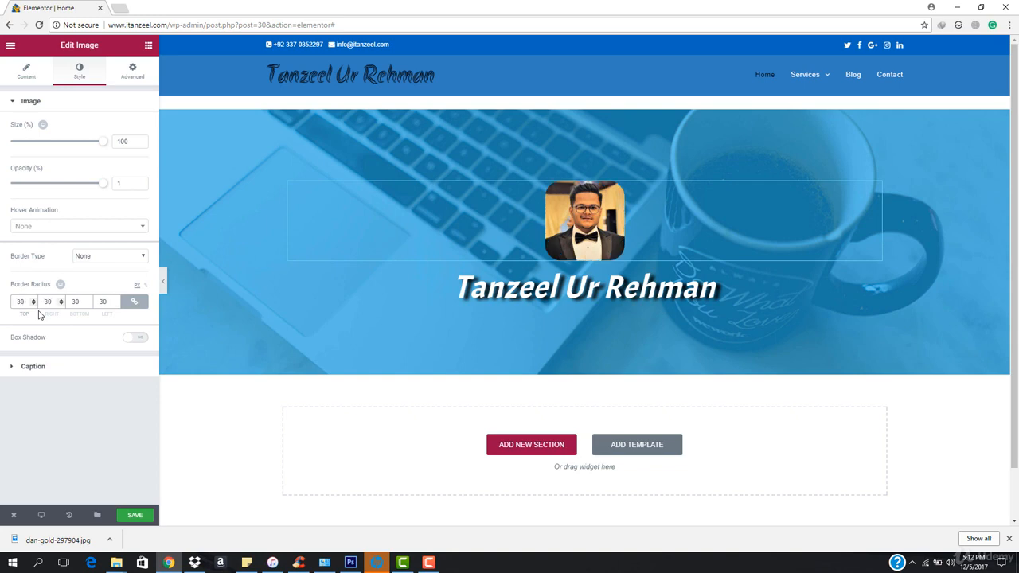
text(1000)
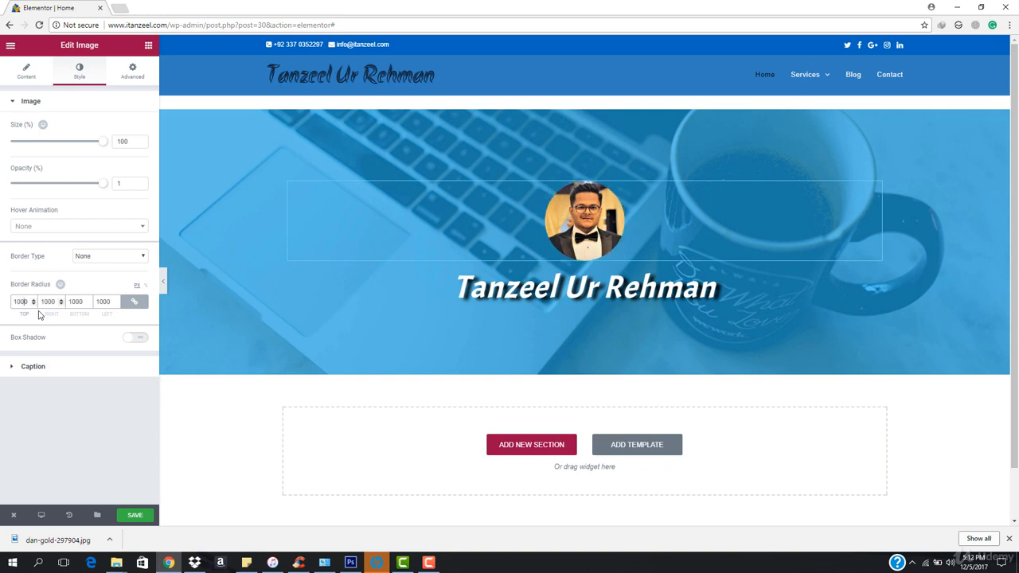
Step: Set the photo's border radius to 300 on all four corners
key(BackSpace)
key(BackSpace)
key(BackSpace)
key(BackSpace)
text(300)
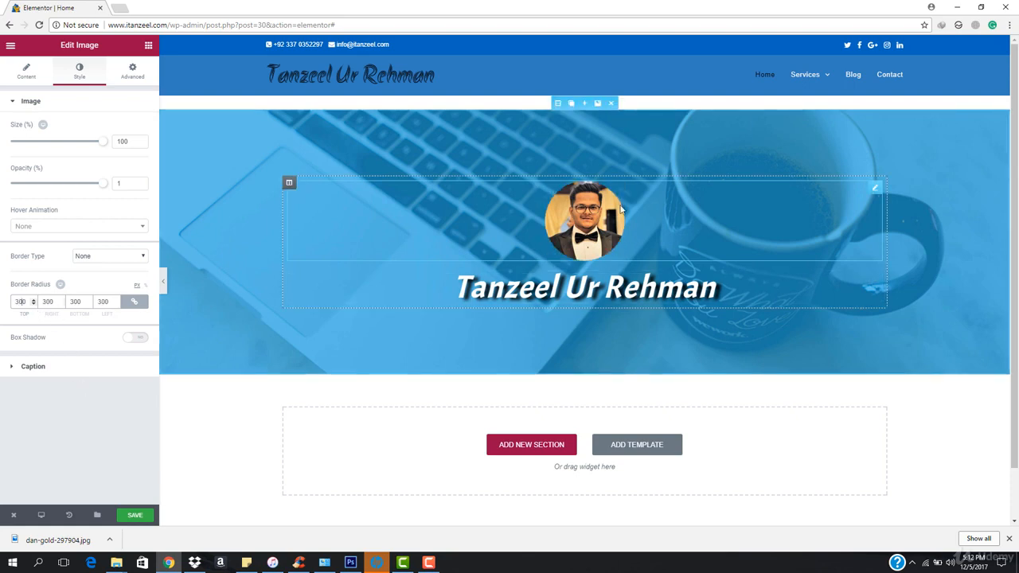
Step: Check the photo's image size options, keep Thumbnail - 150 x 150, and look over the hero section
click(27, 71)
click(127, 237)
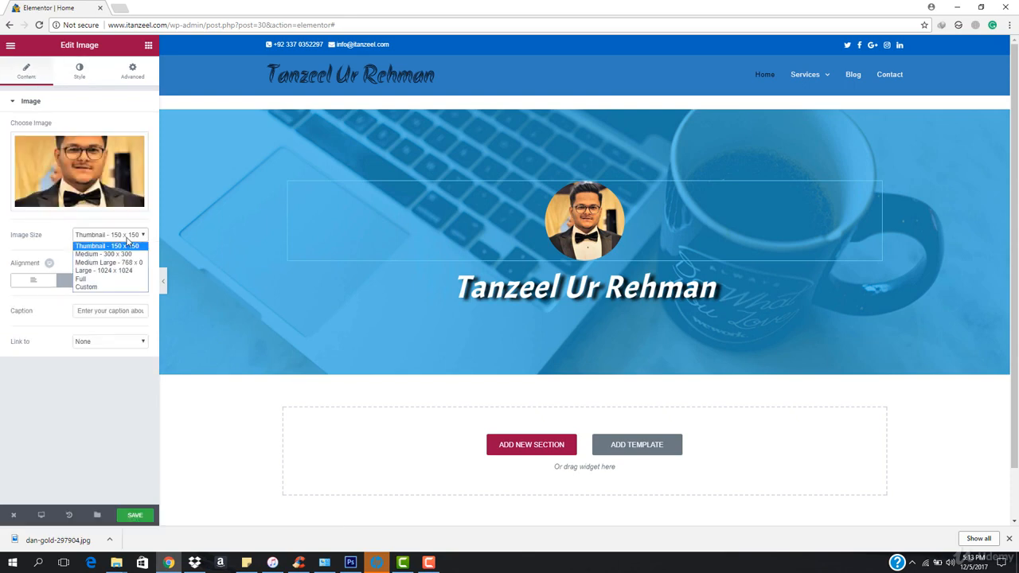
click(132, 247)
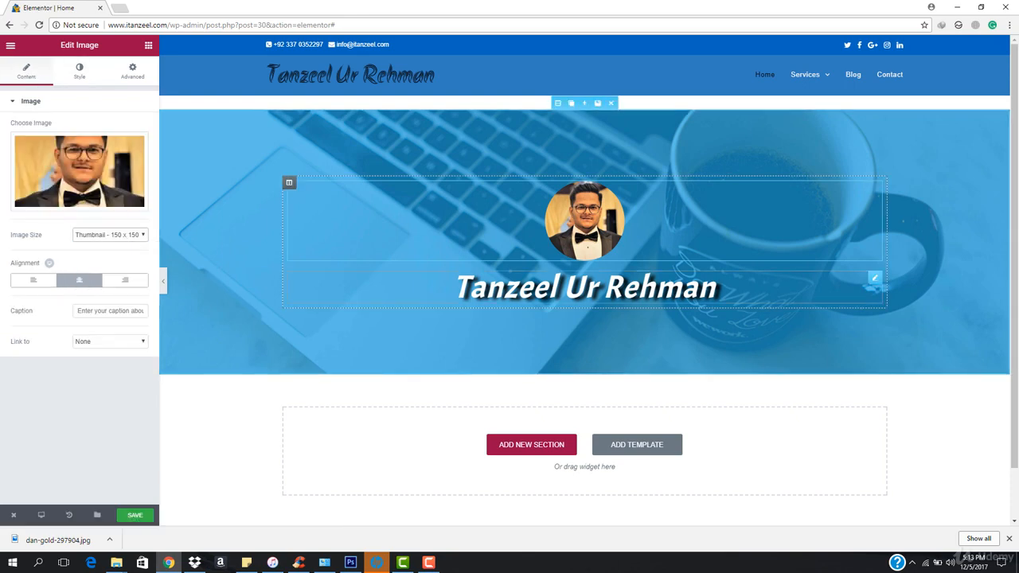
scroll(657, 300, down, 1)
scroll(657, 300, up, 1)
scroll(657, 300, down, 1)
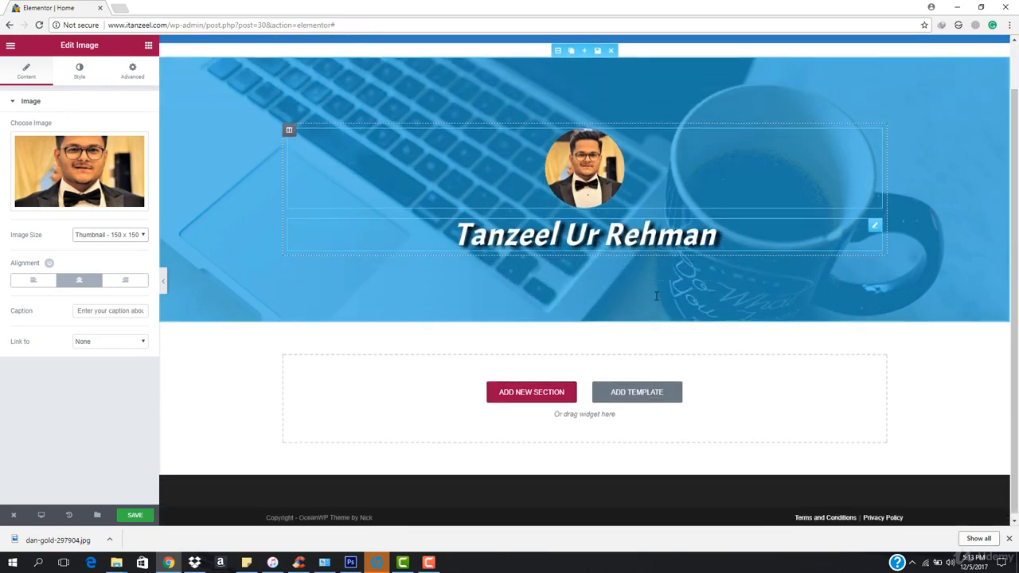
scroll(655, 301, up, 1)
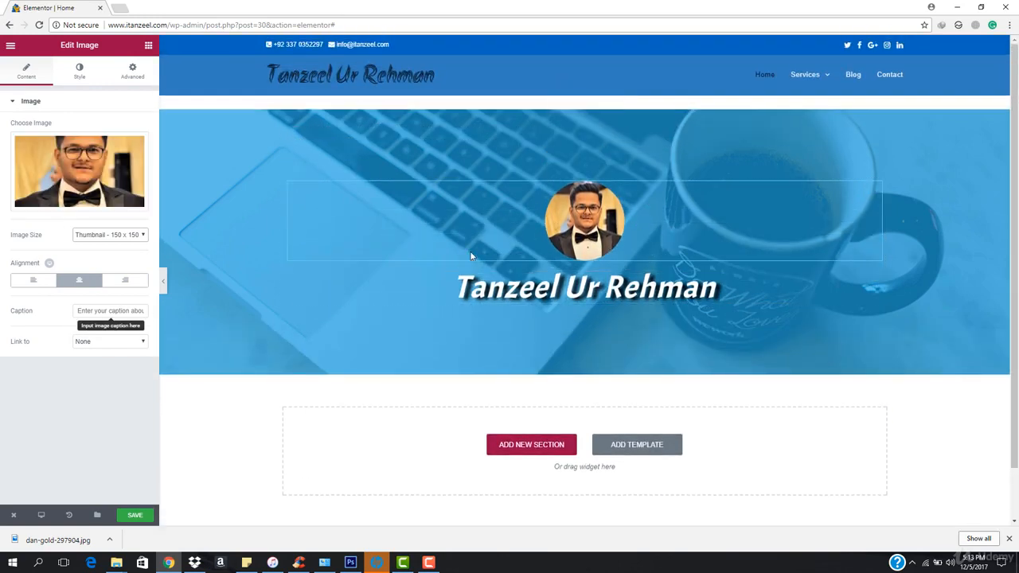
Step: Give the round photo a Solid border type
click(79, 70)
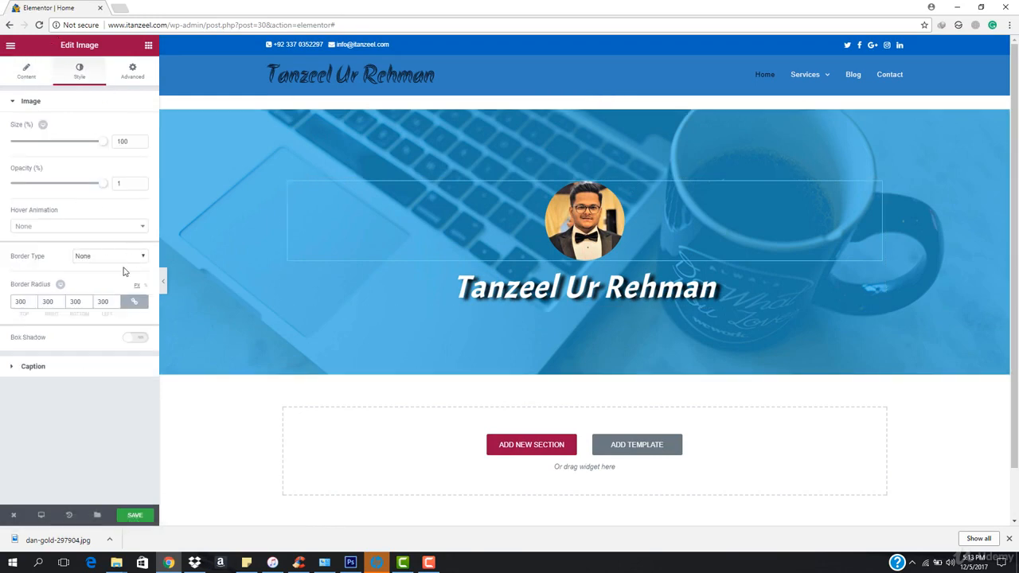
click(125, 257)
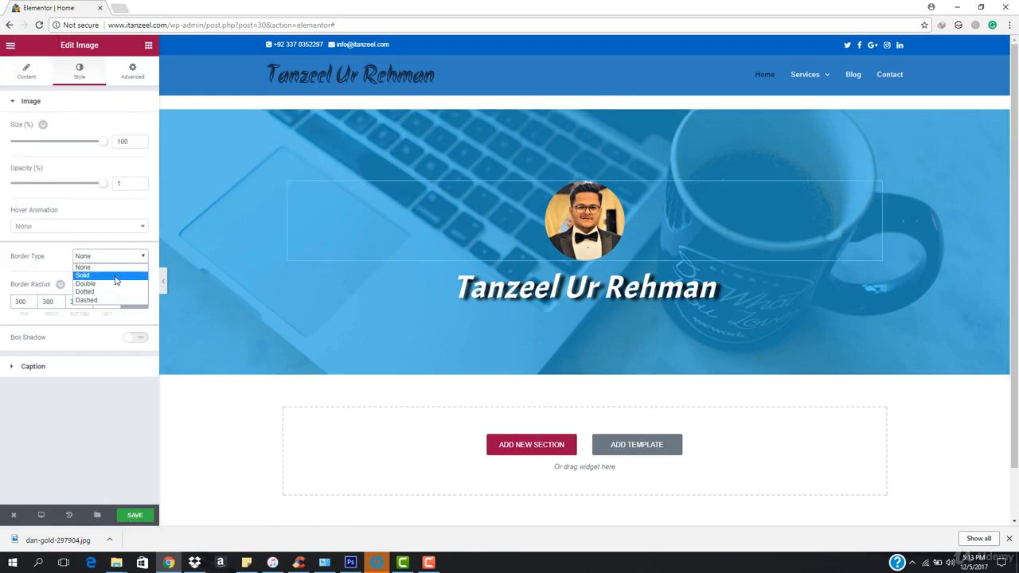
click(116, 276)
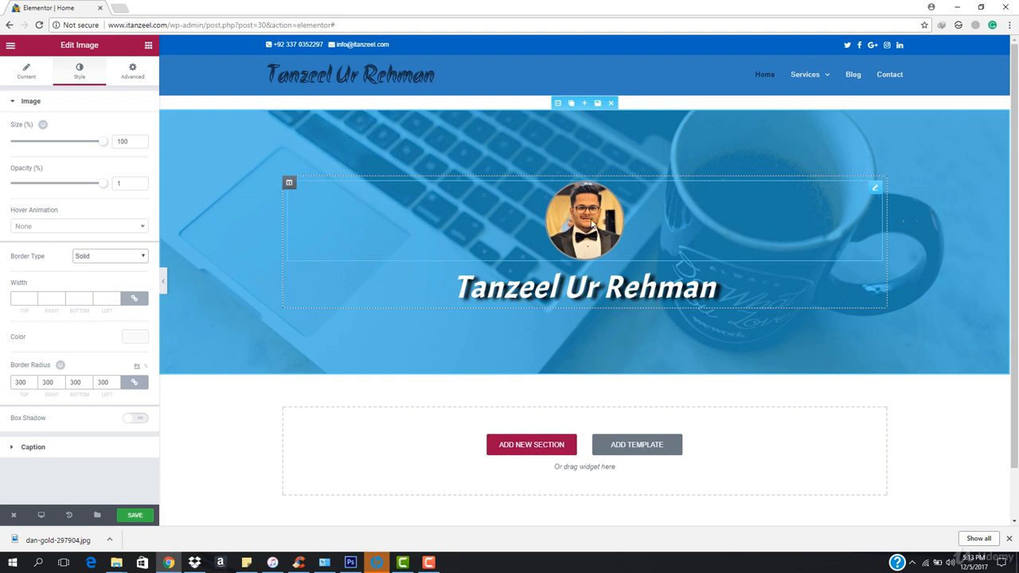
click(26, 70)
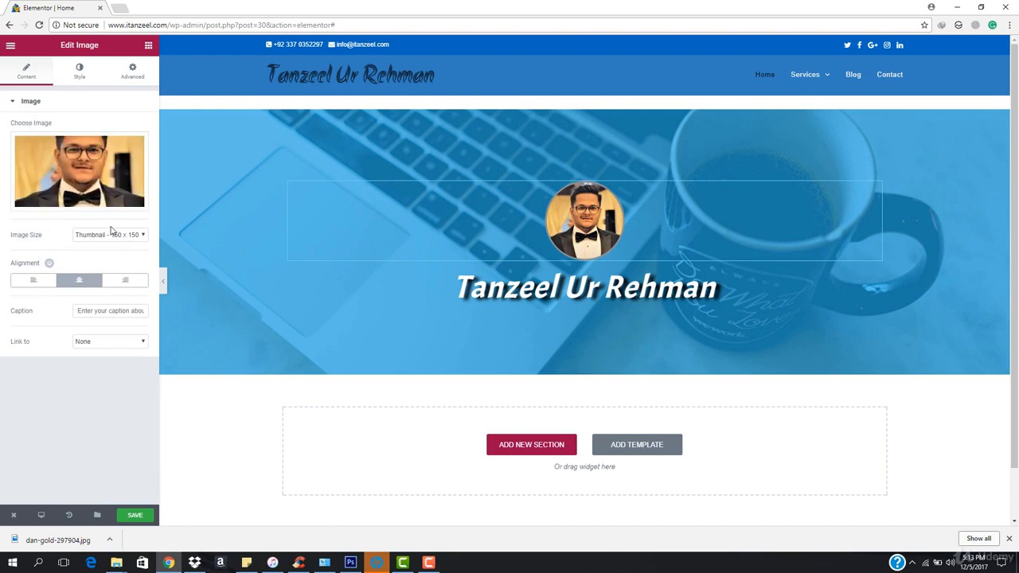
click(86, 78)
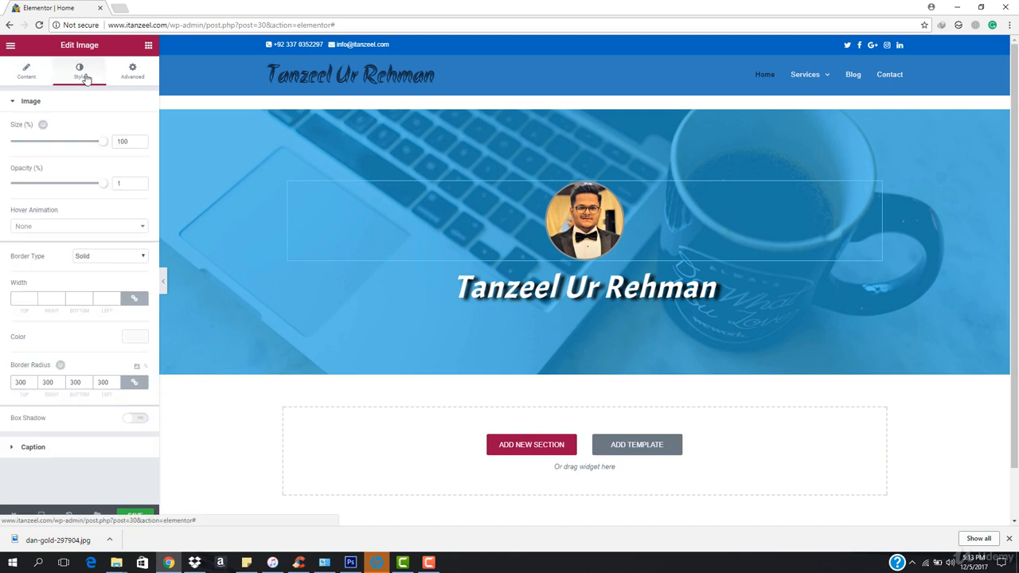
click(93, 229)
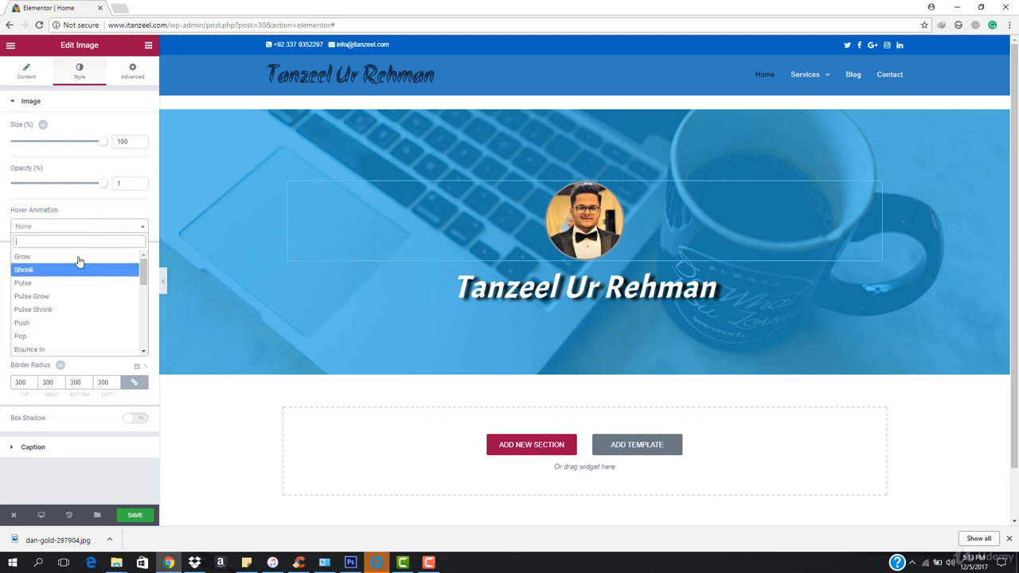
click(104, 232)
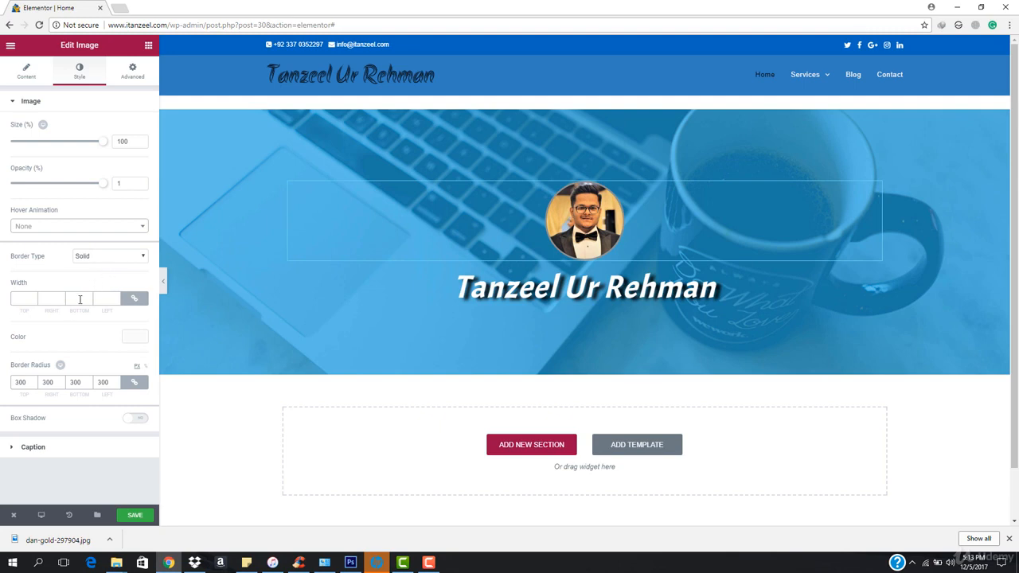
Step: Set the photo's border color to black at 0.9 opacity, rgba(0,0,0,0.9)
click(135, 337)
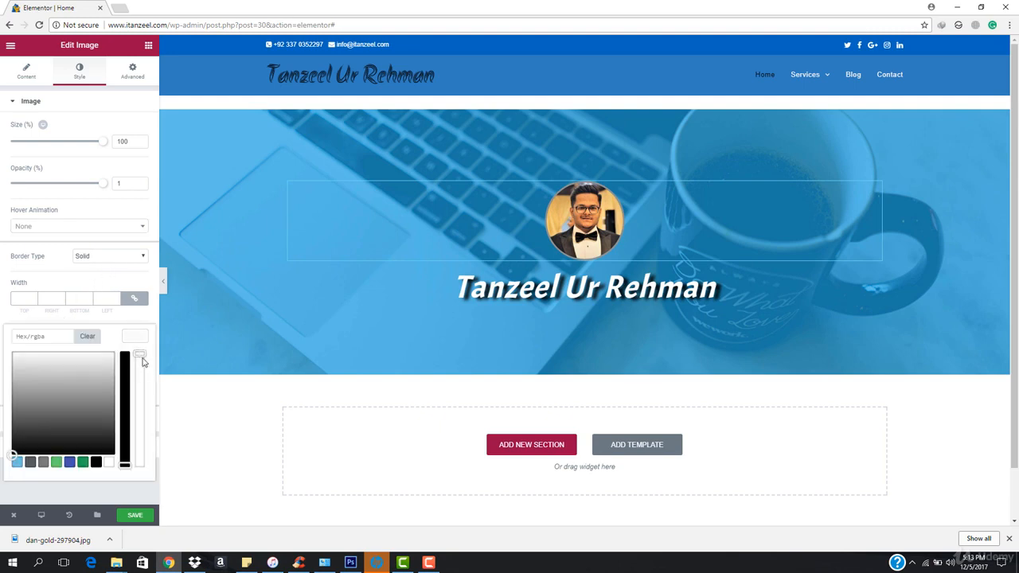
mouse_move(140, 354)
mouse_down()
mouse_move(143, 467)
mouse_move(141, 385)
mouse_move(140, 427)
mouse_move(154, 384)
mouse_move(143, 411)
mouse_move(140, 365)
mouse_up()
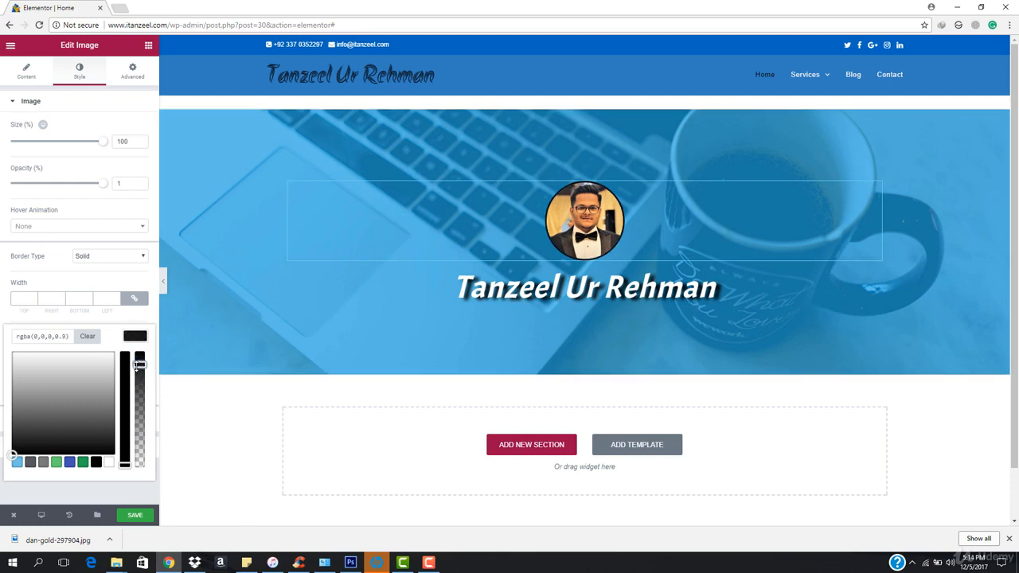
Step: Lower the photo's black border color to 0.33 opacity and look over the caption style and image content settings
drag(137, 366, 139, 432)
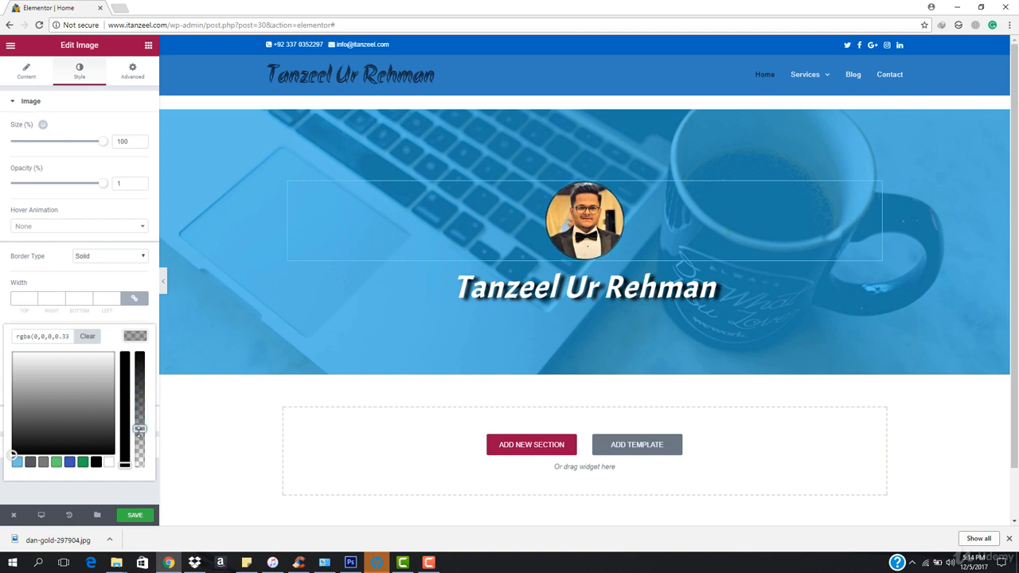
click(140, 338)
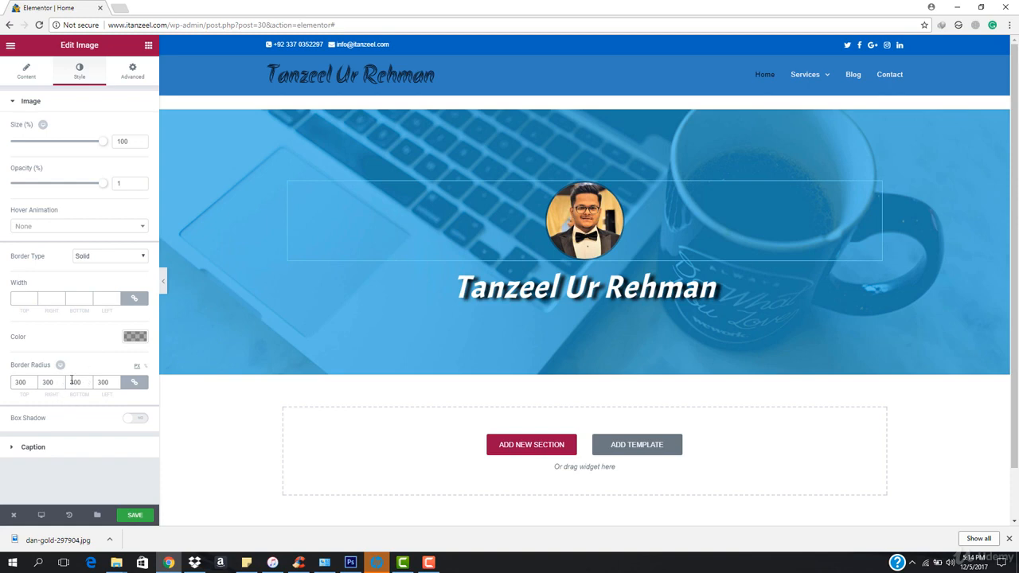
click(20, 452)
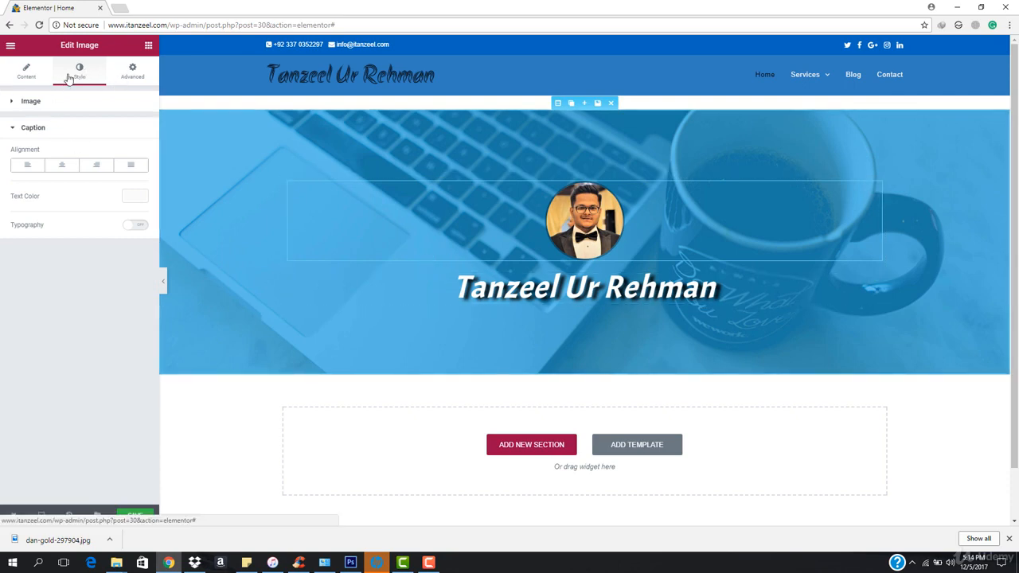
click(34, 79)
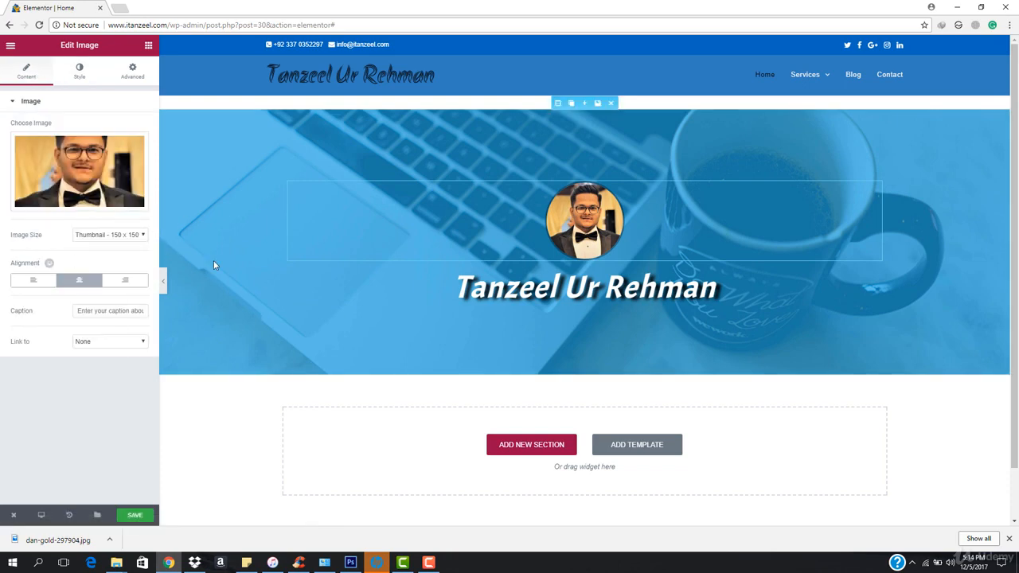
Step: Apply the Float hover animation to the photo and preview the hero section at full page width
click(83, 70)
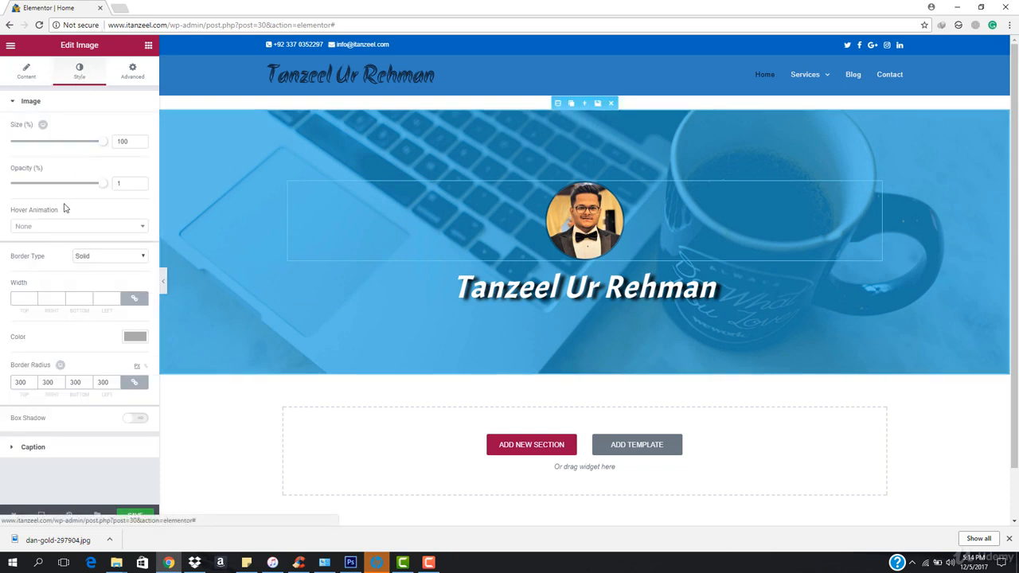
click(107, 230)
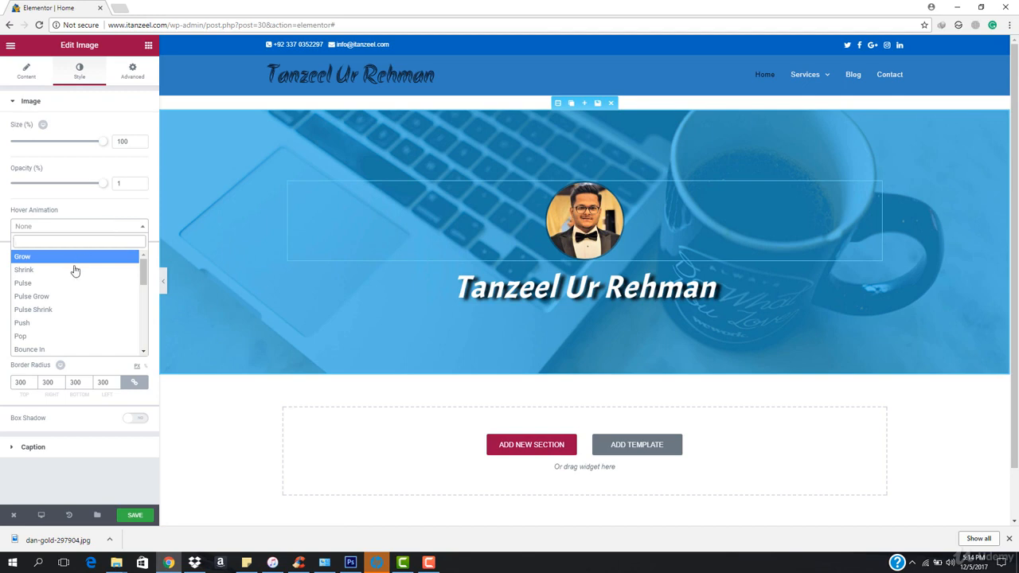
scroll(68, 286, down, 1)
scroll(68, 323, down, 3)
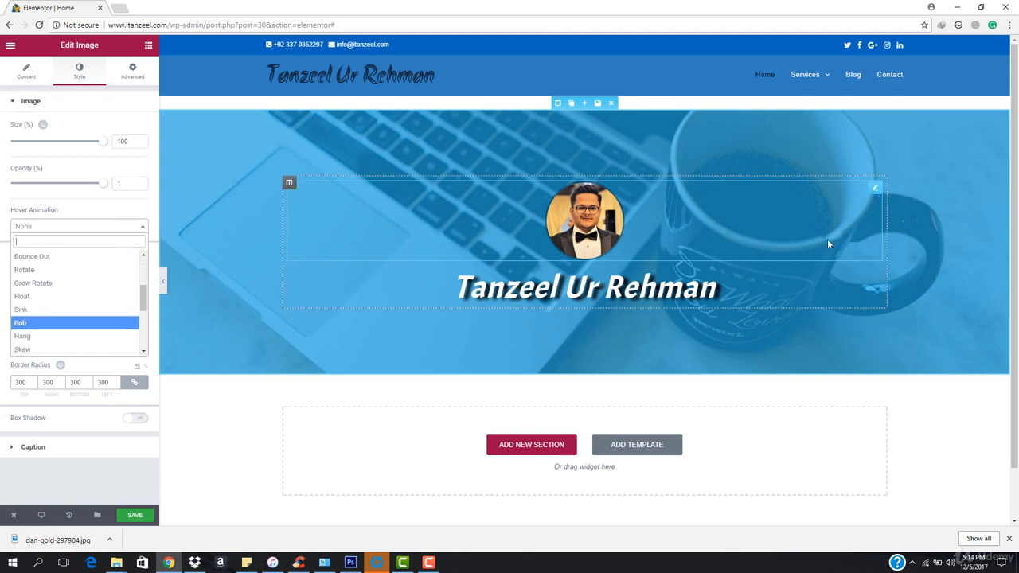
click(70, 296)
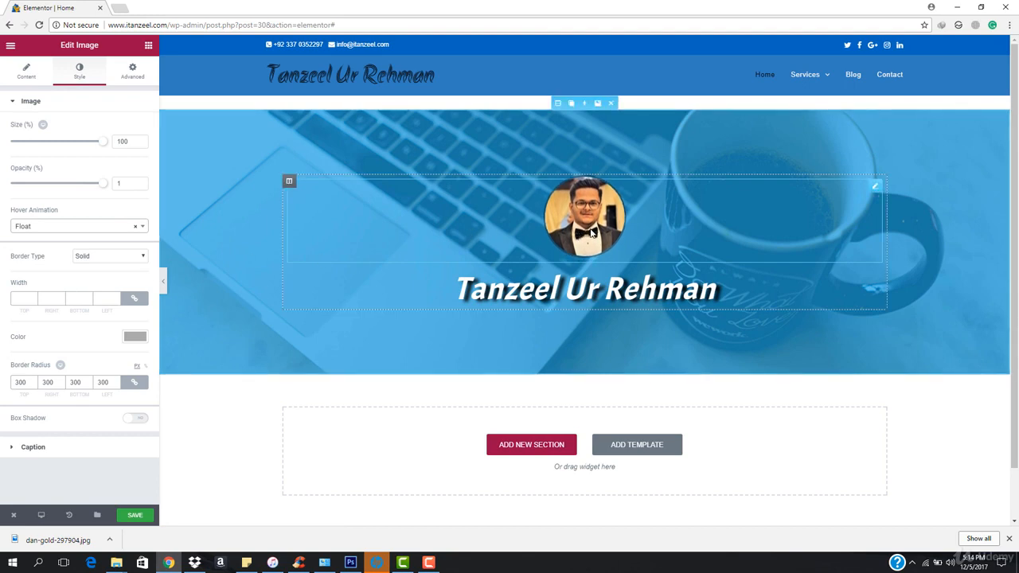
click(164, 287)
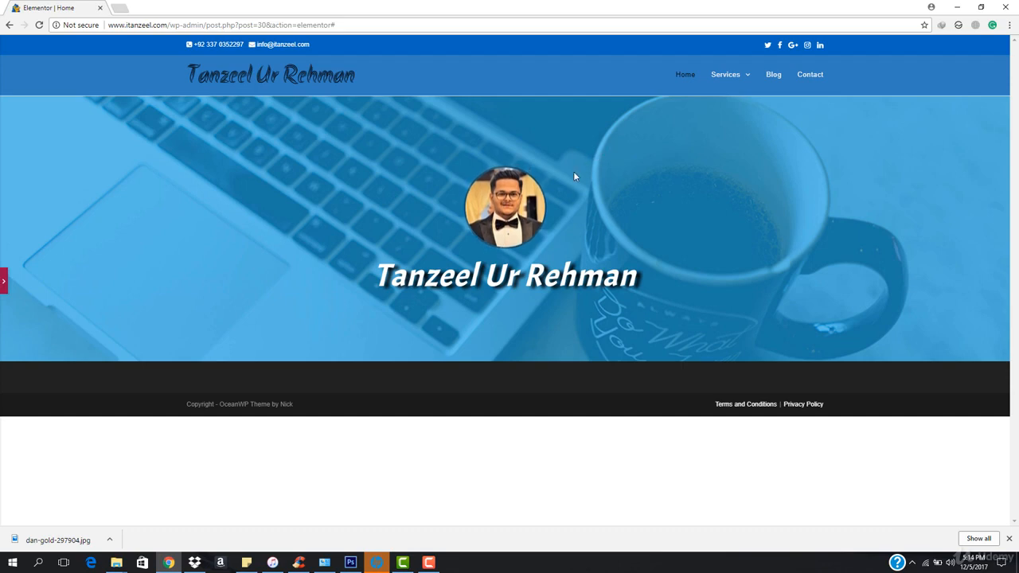
click(3, 285)
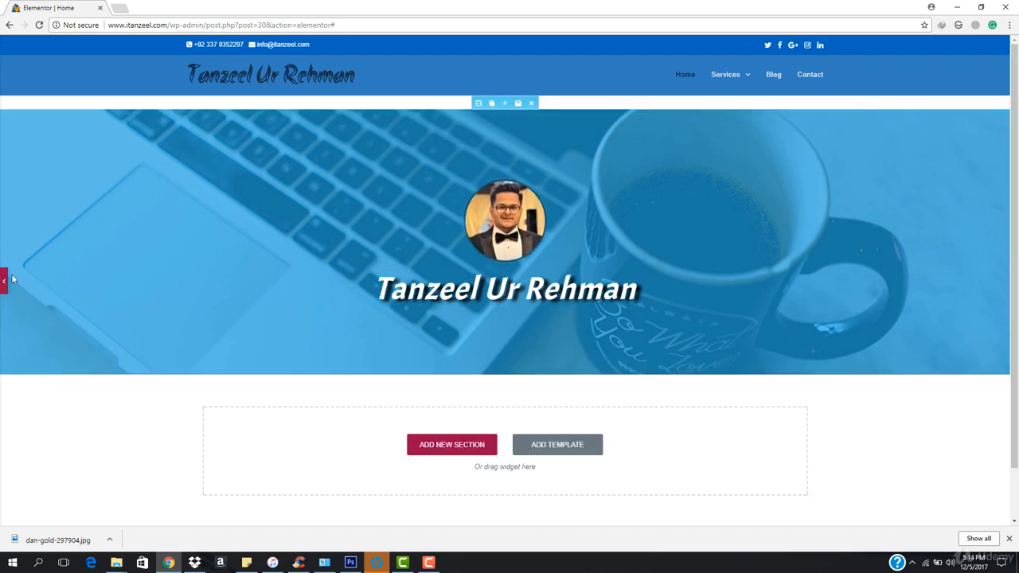
Step: Try the Skew and Buzz hover animations on the photo
click(71, 229)
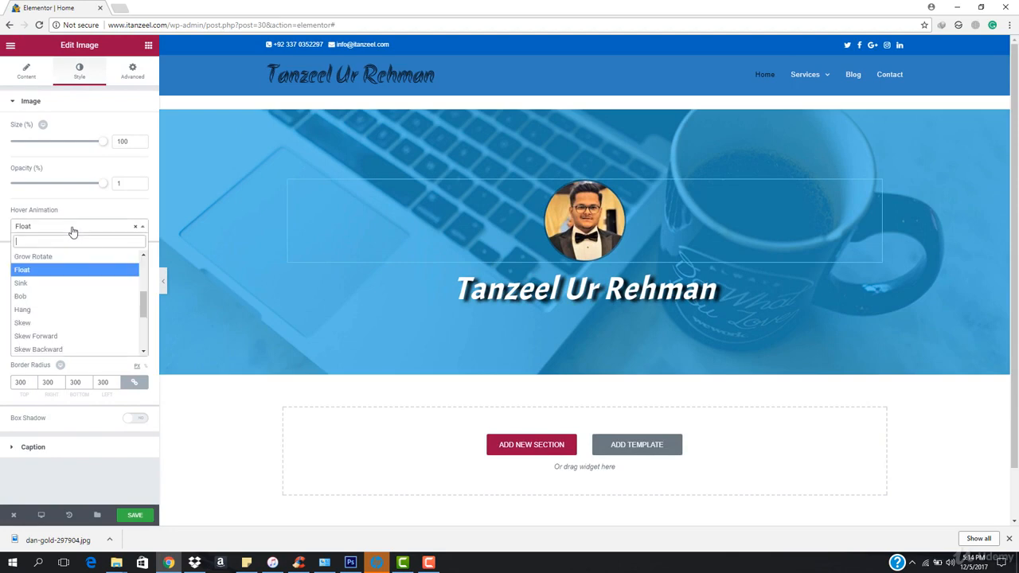
click(59, 323)
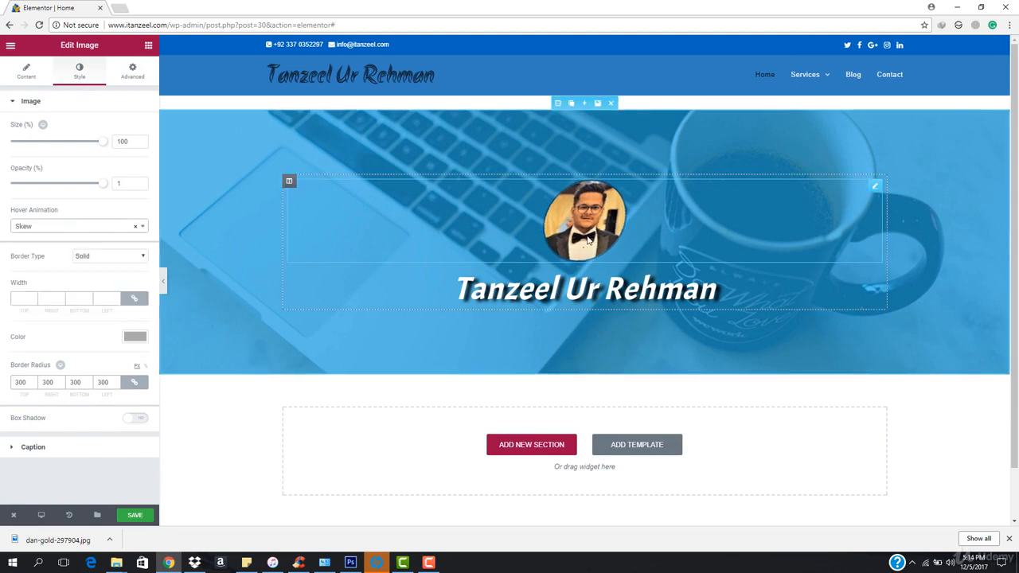
click(133, 230)
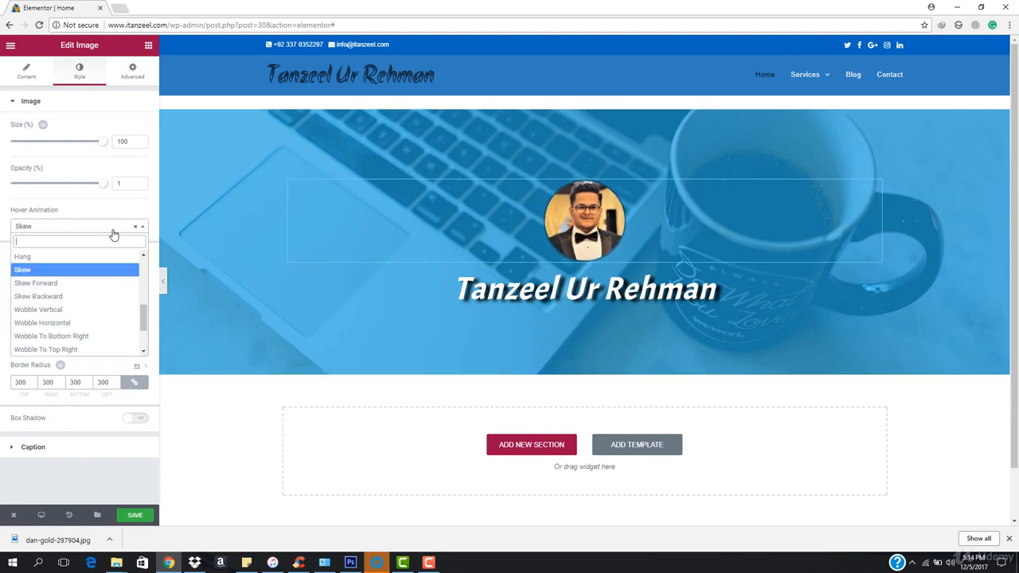
scroll(84, 350, down, 2)
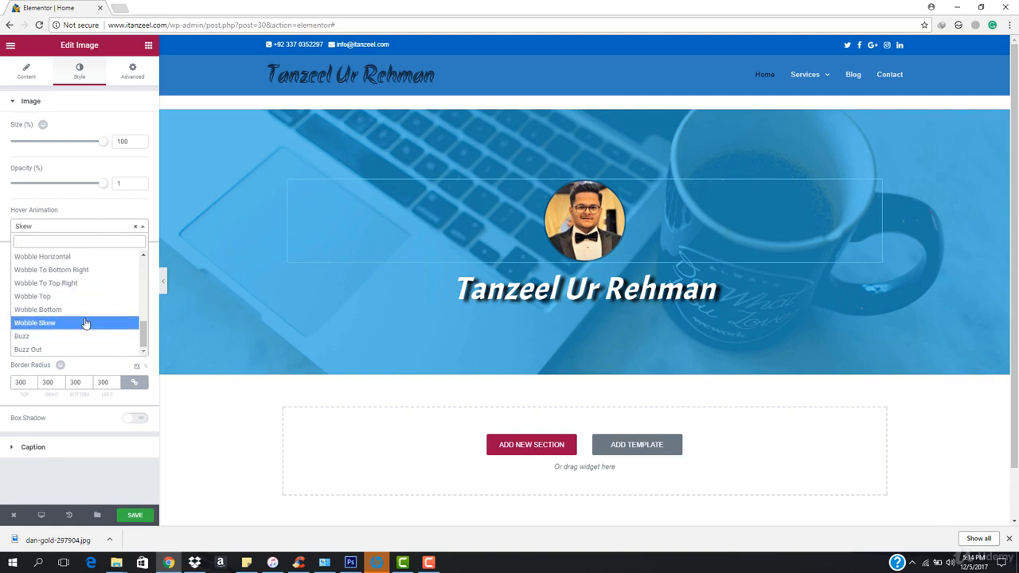
click(75, 336)
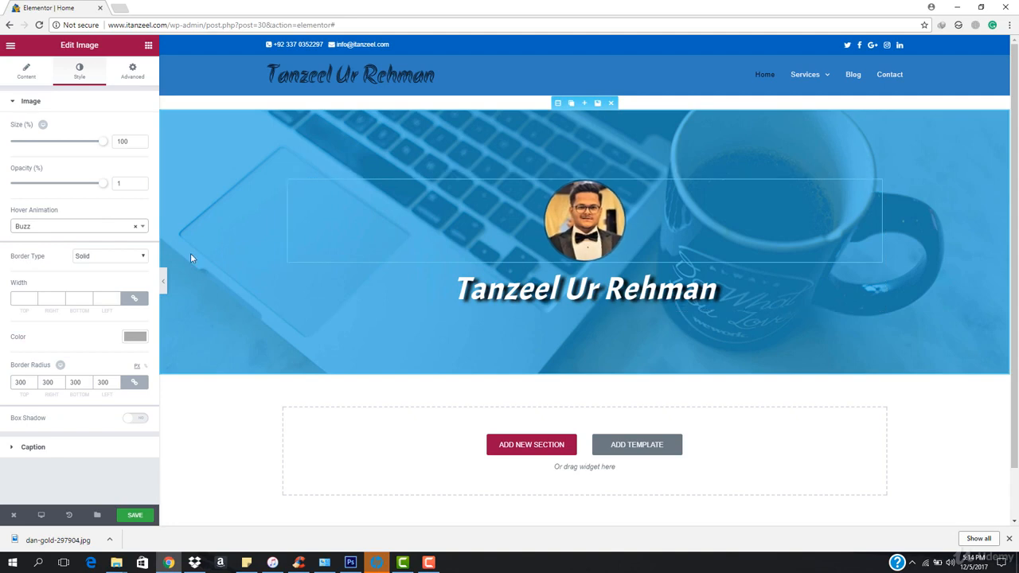
Step: Set the photo's hover animation to Float and save the page
click(98, 229)
scroll(77, 295, up, 3)
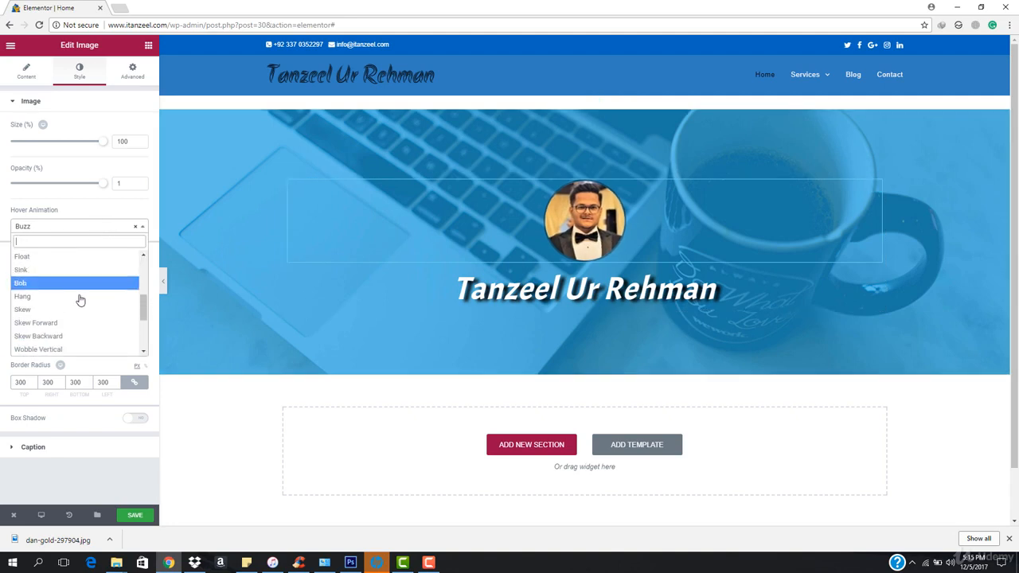
click(82, 259)
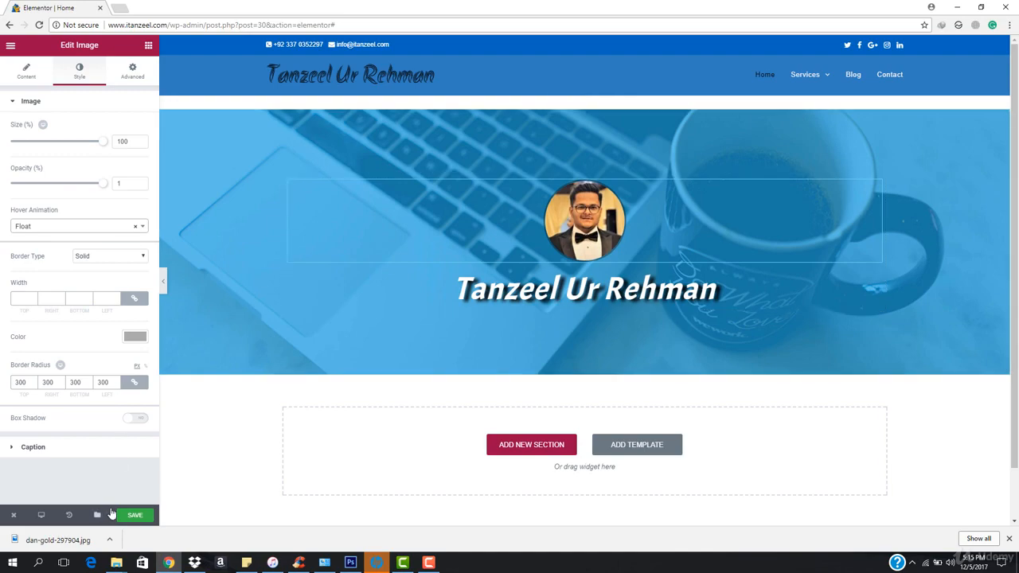
click(136, 517)
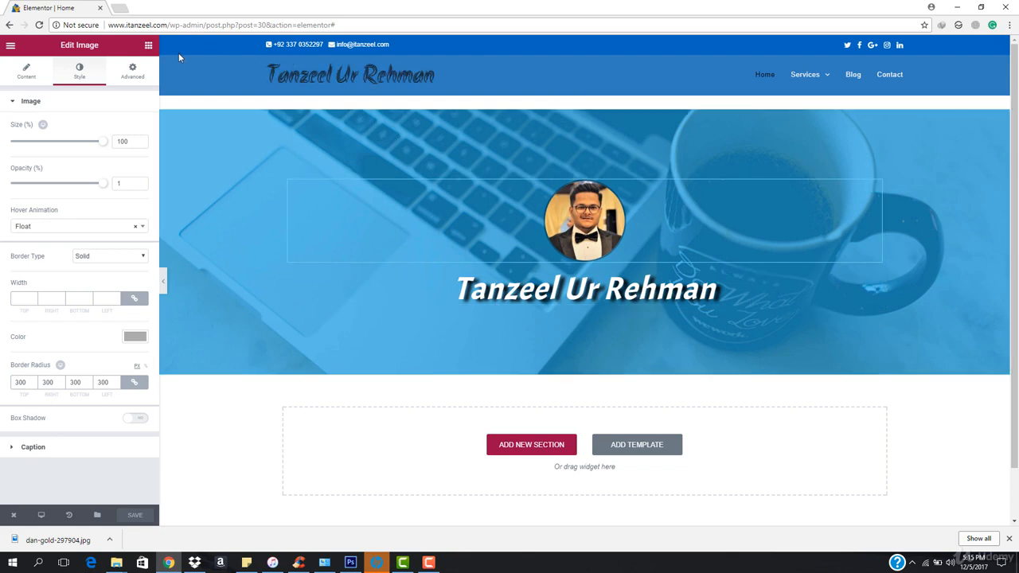
Step: Add a Text Editor widget below the name heading and replace its placeholder text with "WordPress Developer and SEO Expert"
click(149, 46)
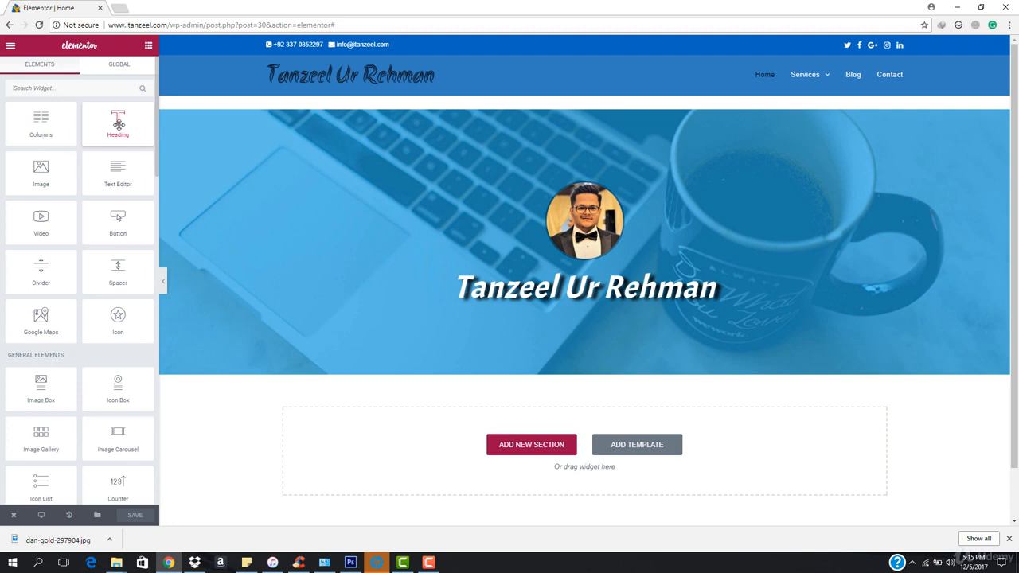
drag(118, 176, 638, 301)
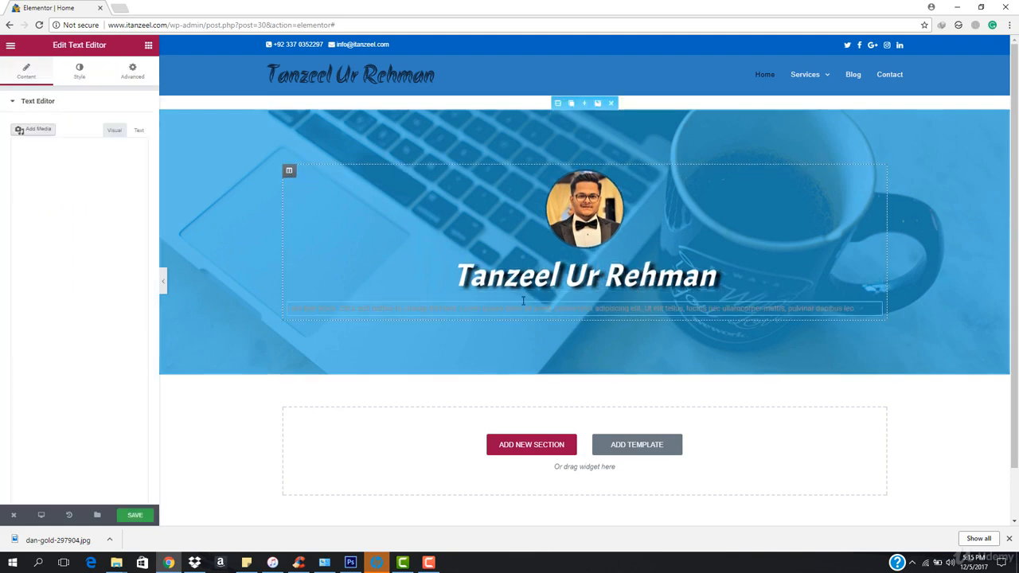
triple_click(120, 285)
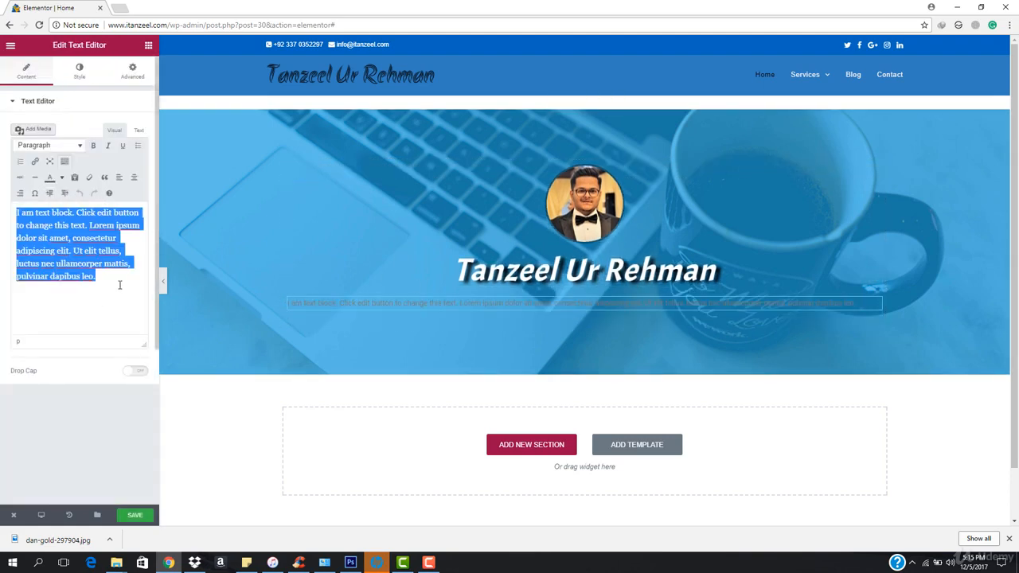
text(We)
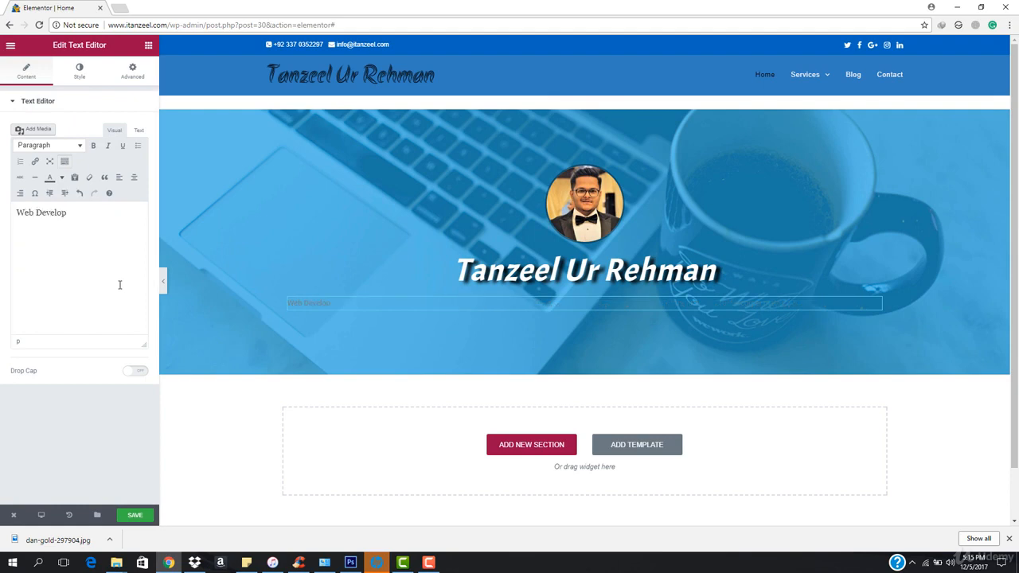
text(b Develop)
triple_click(119, 285)
text(Wor)
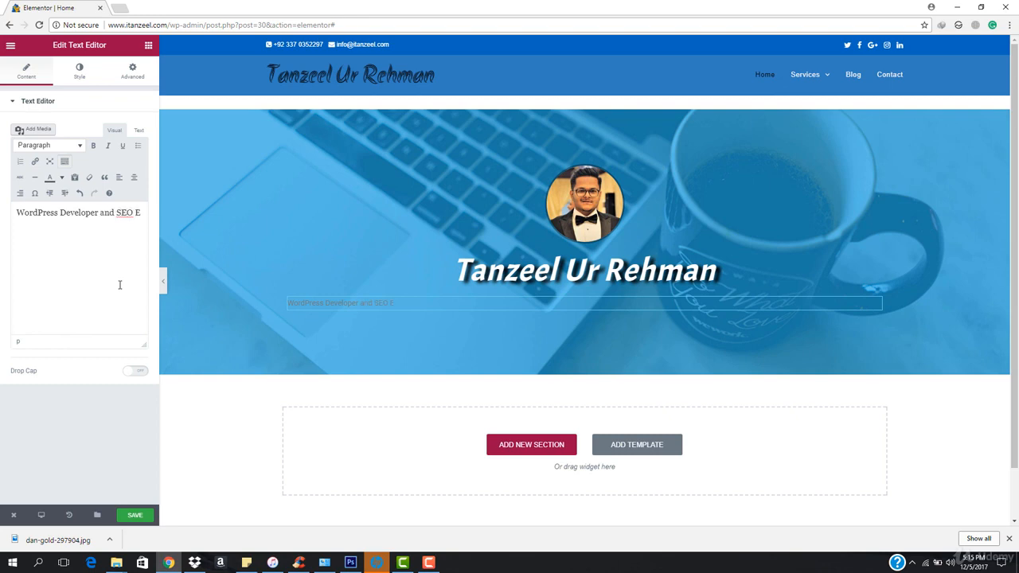
text(xpert)
Step: Center the tagline below the name heading and set its text color to #f7f7f7
click(76, 73)
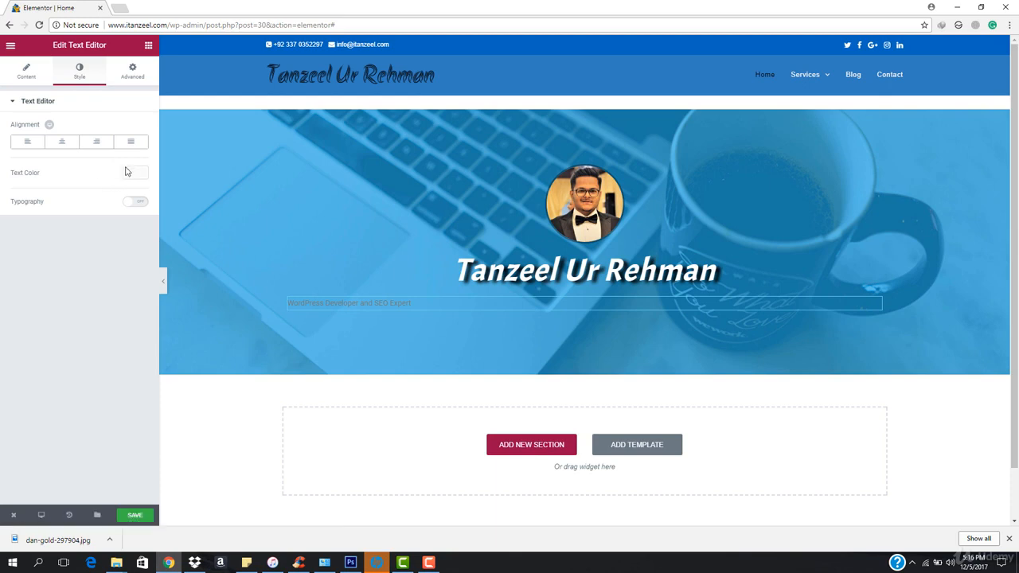
click(67, 143)
click(136, 173)
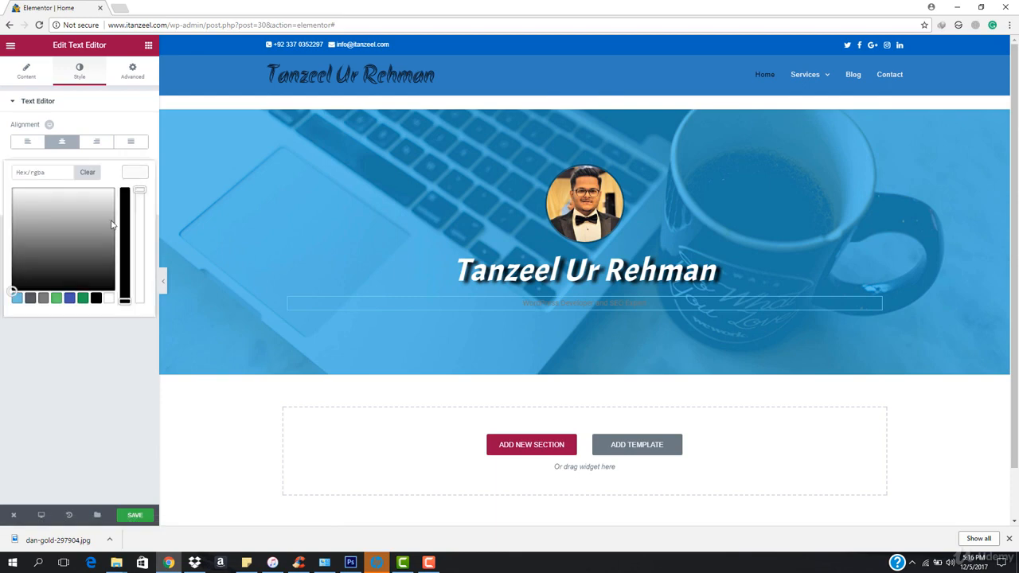
click(109, 299)
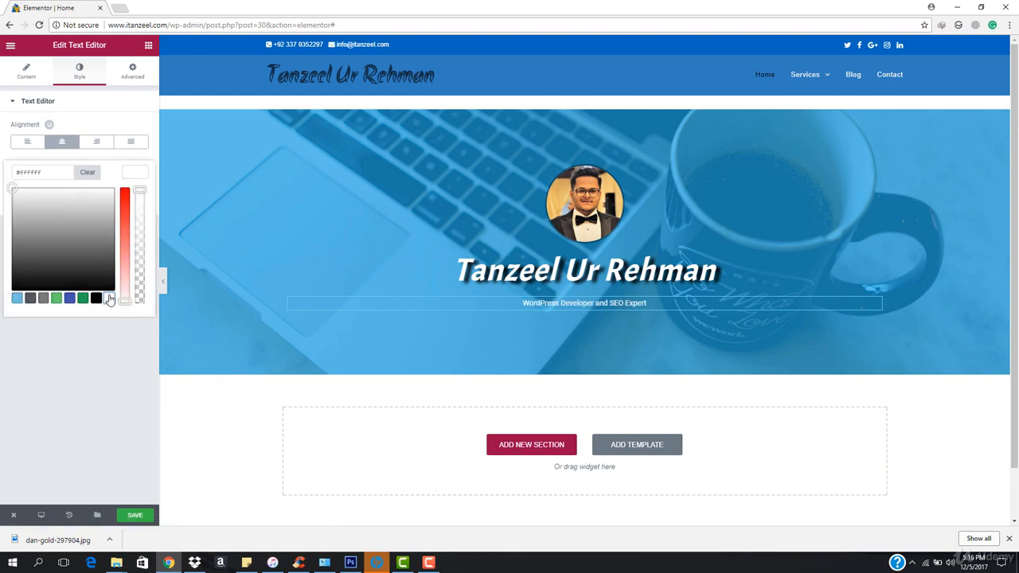
click(16, 196)
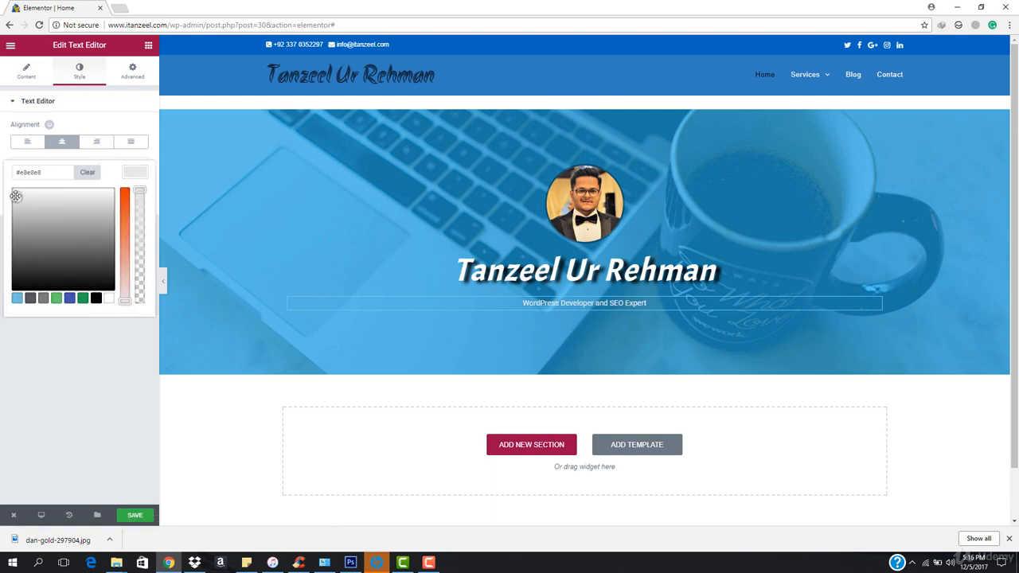
drag(16, 196, 15, 191)
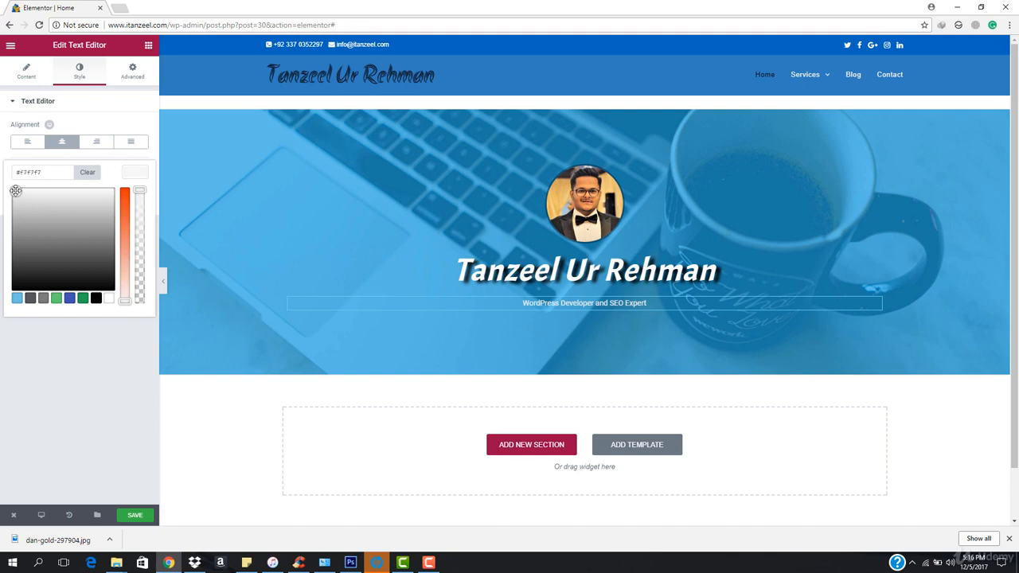
click(136, 175)
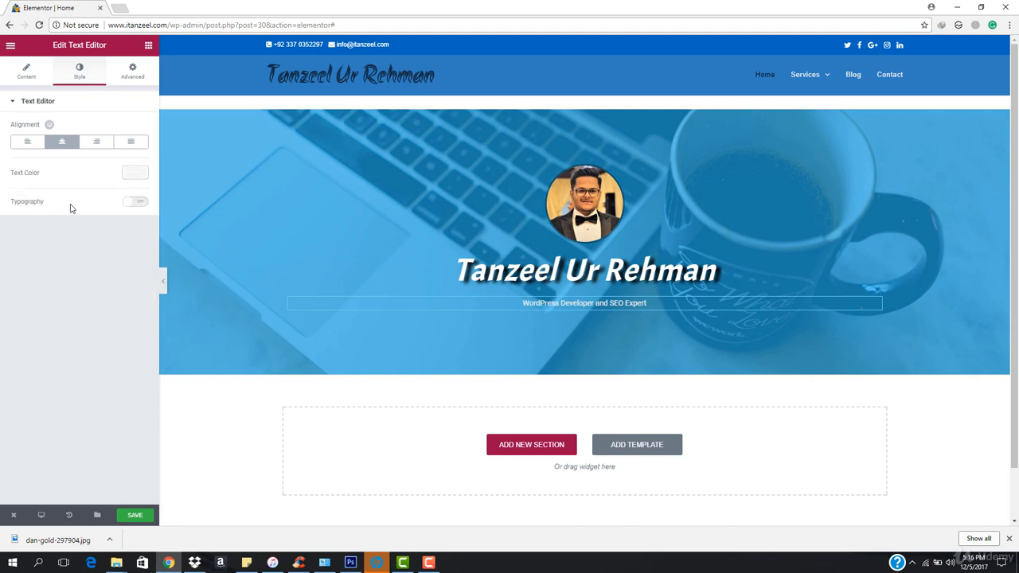
Step: Turn on custom typography for the tagline and set its size to 18 px and font family to Open Sans
click(140, 204)
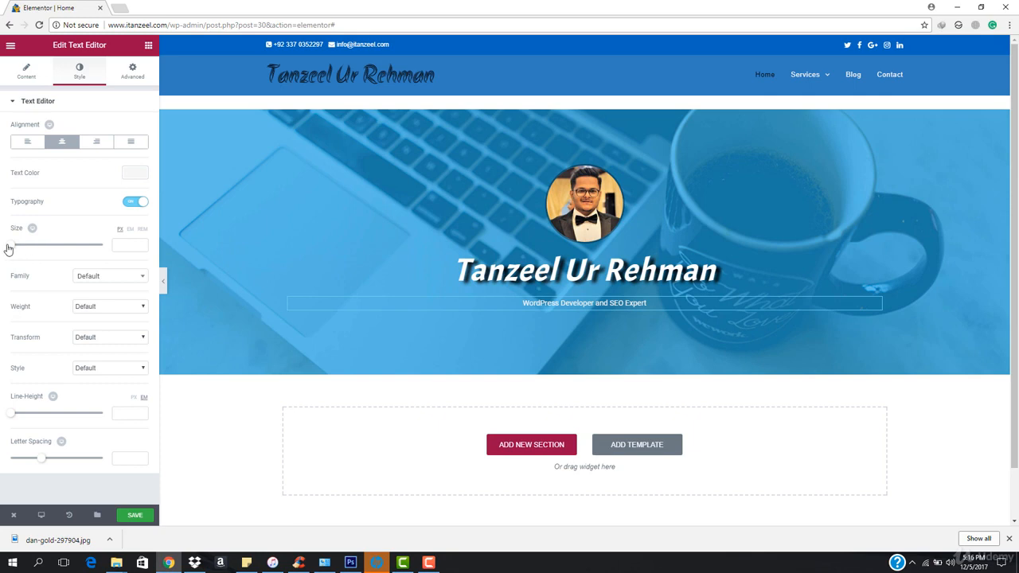
drag(8, 249, 16, 249)
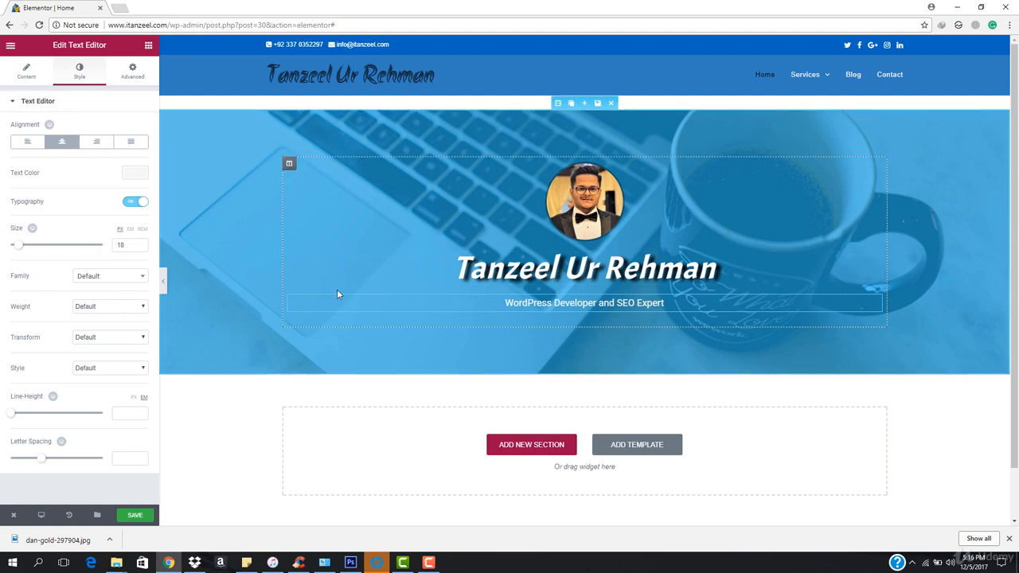
click(102, 276)
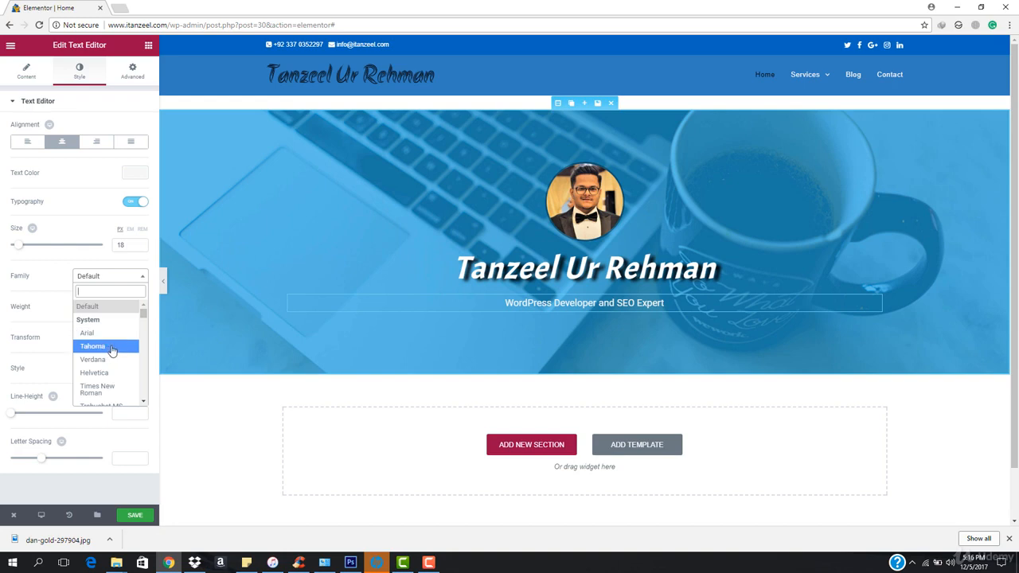
text(open)
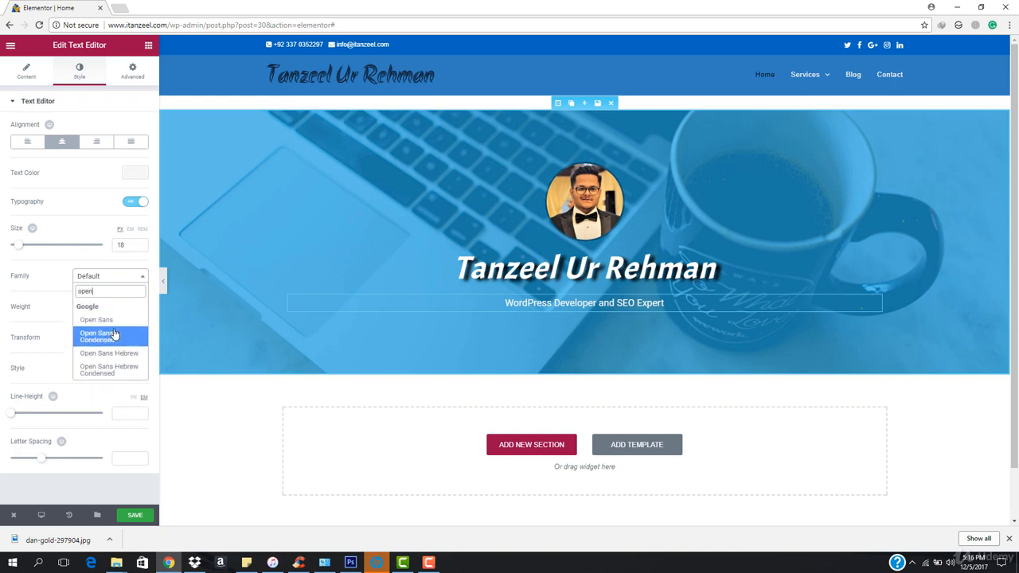
click(114, 334)
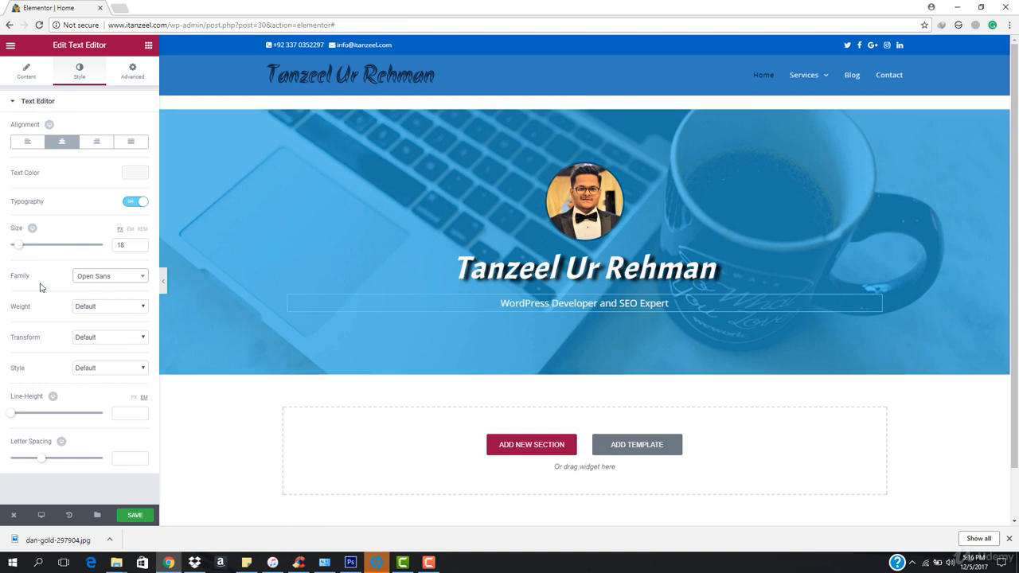
Step: Set the tagline's font weight to 300 and keep its font style at Default
click(107, 309)
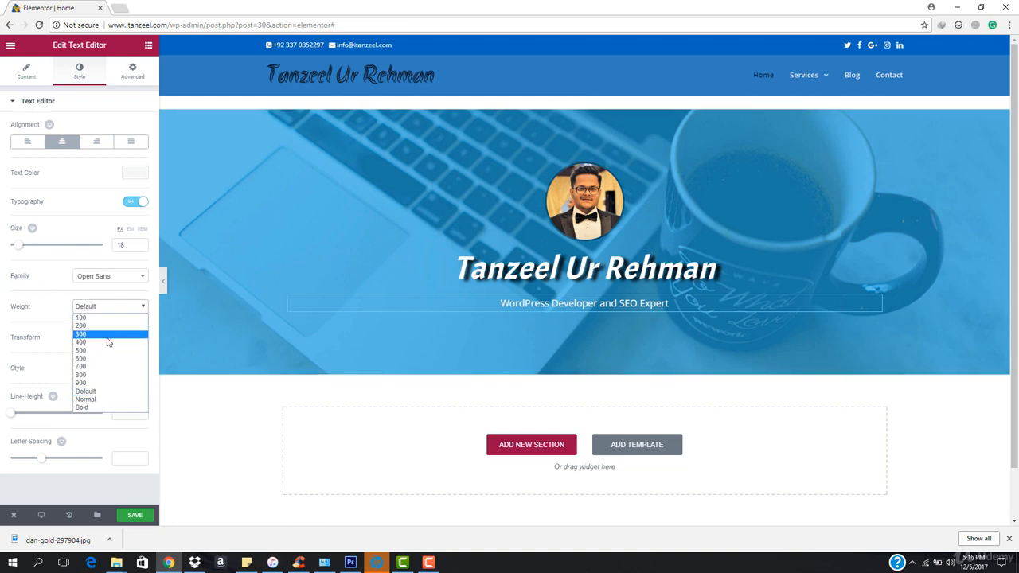
click(107, 334)
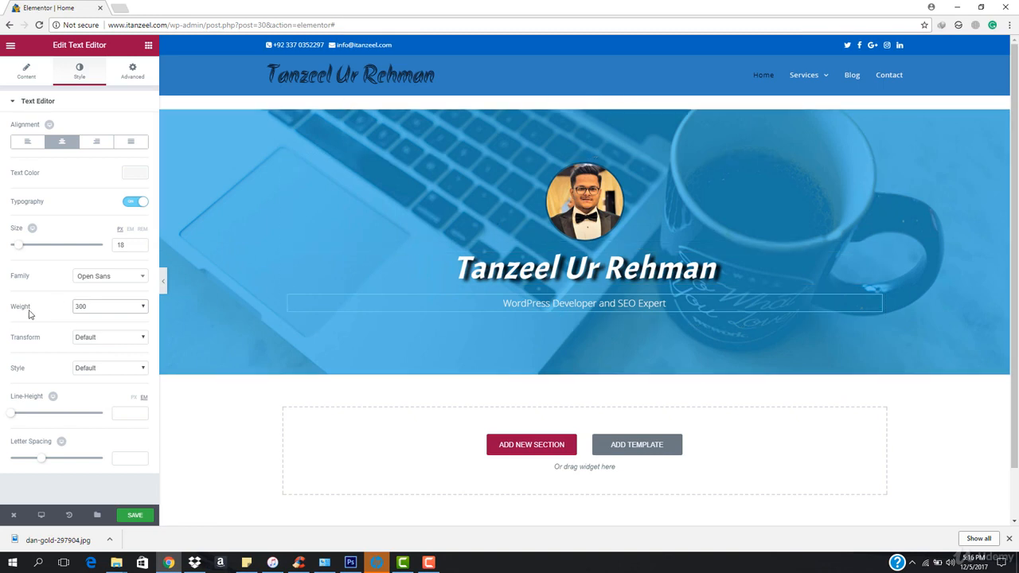
click(112, 369)
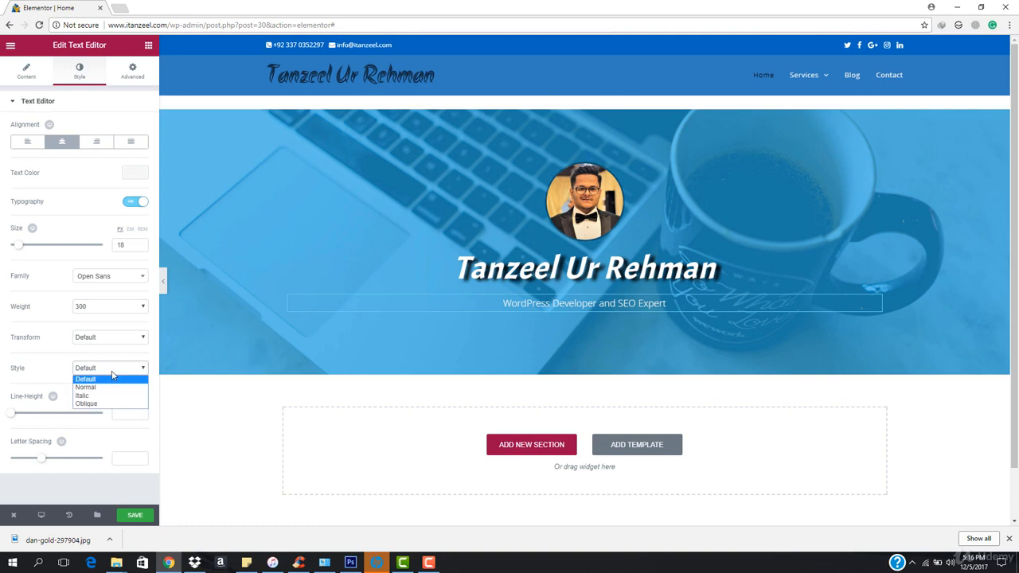
click(117, 379)
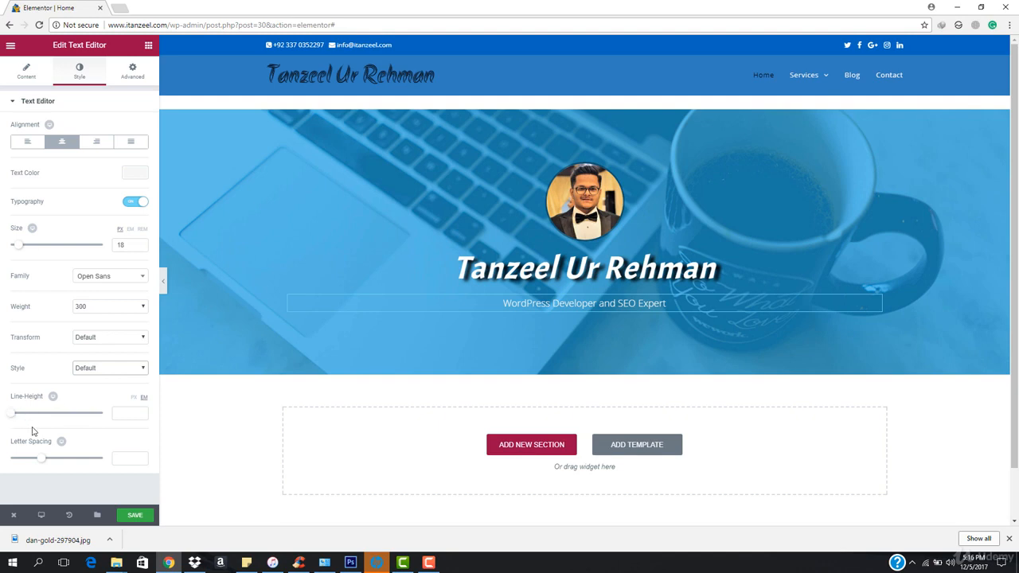
Step: Try a line height of 1.1 em on the tagline and preview the page at full width
mouse_move(11, 416)
mouse_down()
mouse_move(48, 416)
mouse_move(21, 413)
mouse_up()
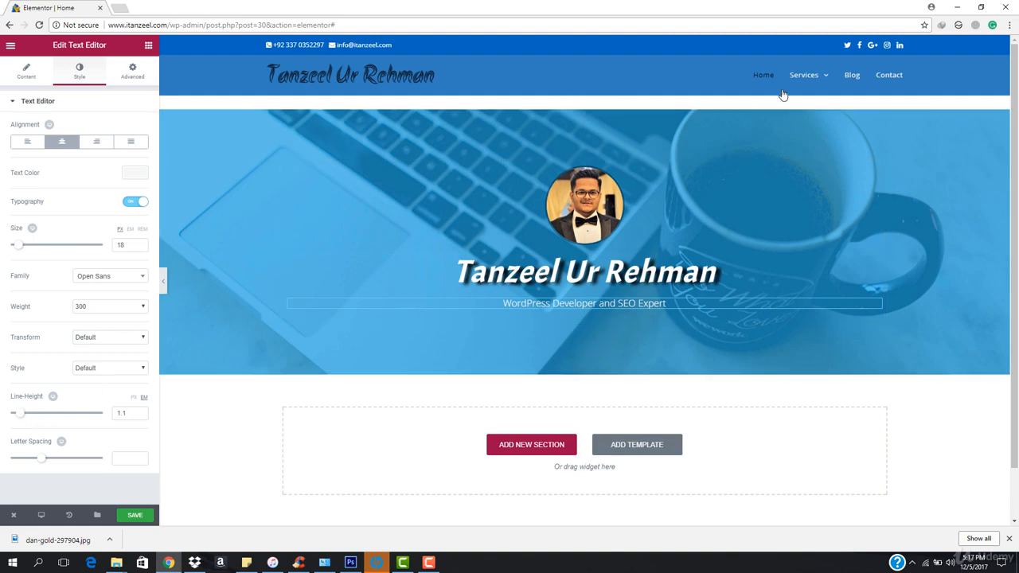
mouse_move(785, 94)
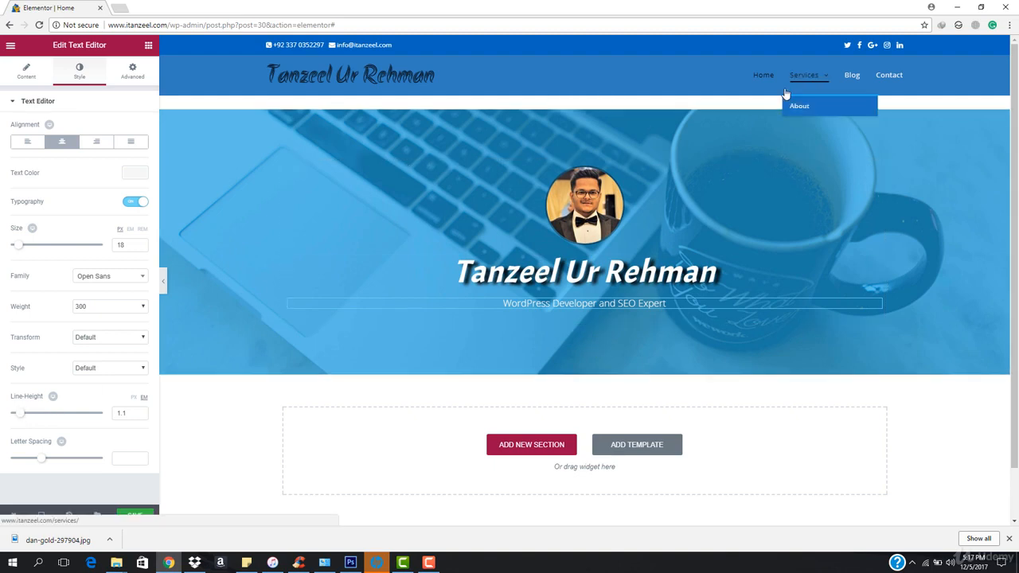
click(161, 278)
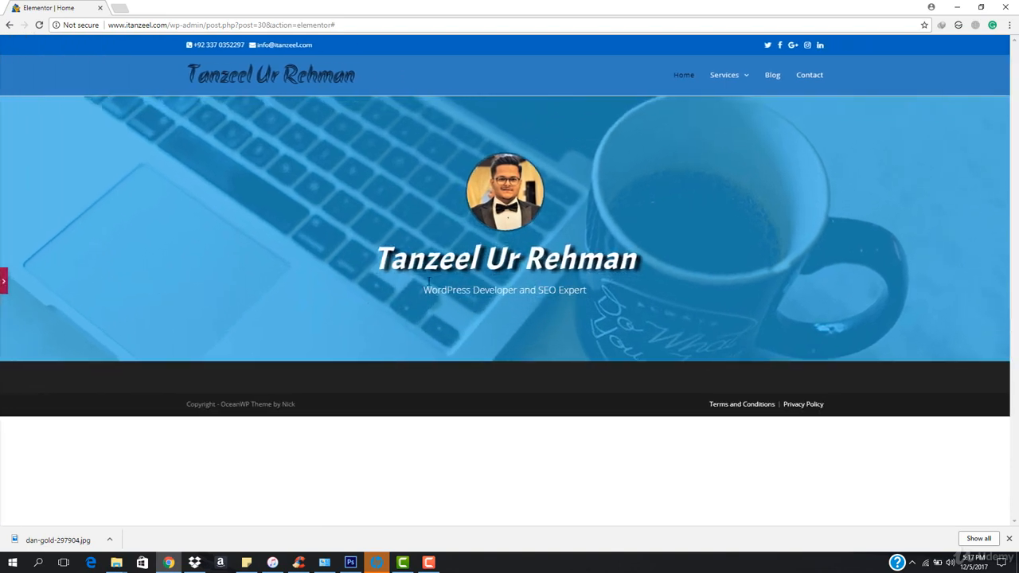
click(4, 279)
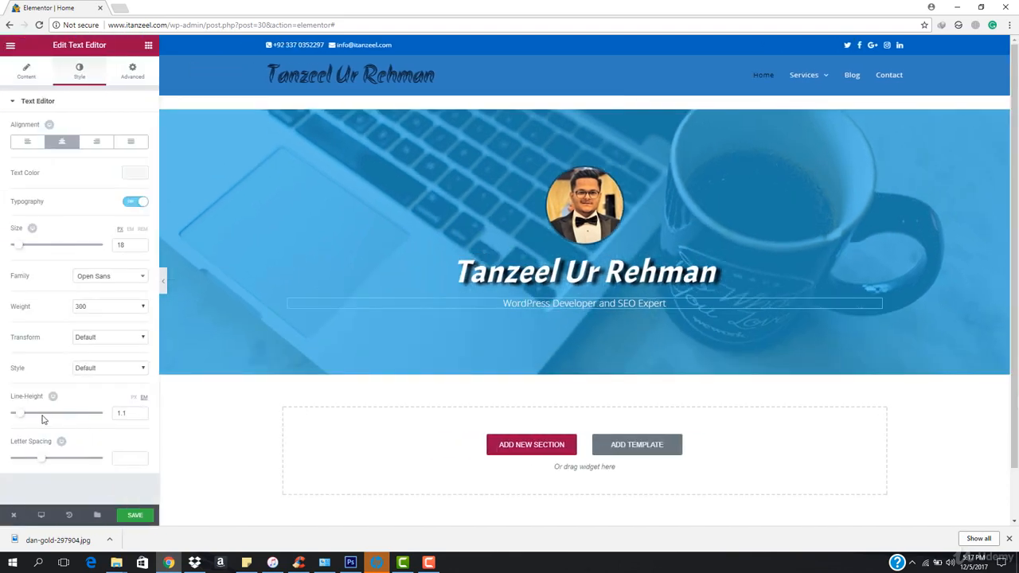
Step: Set the tagline's line height to 1.8 em and preview the hero section at full width
drag(23, 418, 30, 418)
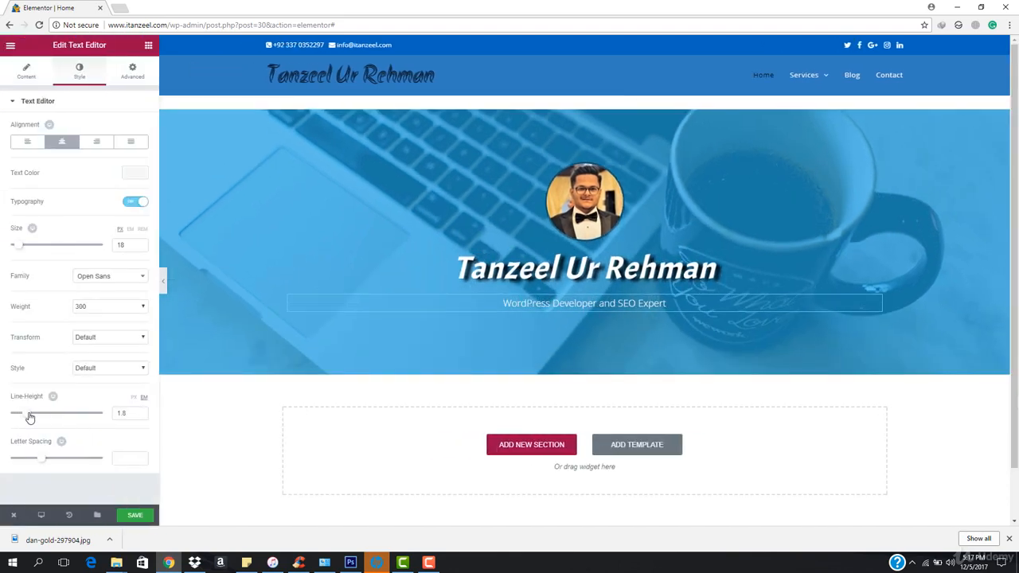
click(162, 280)
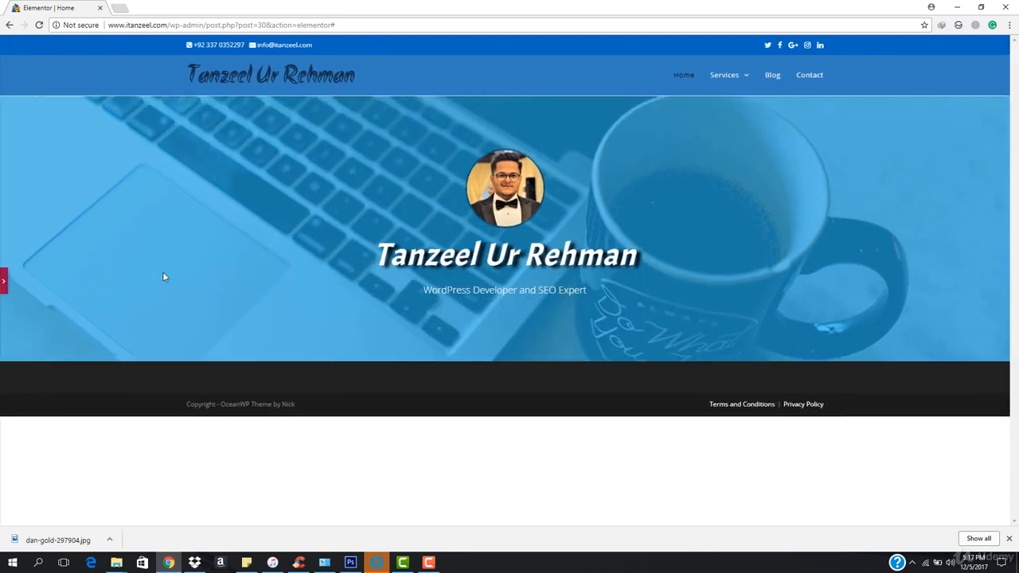